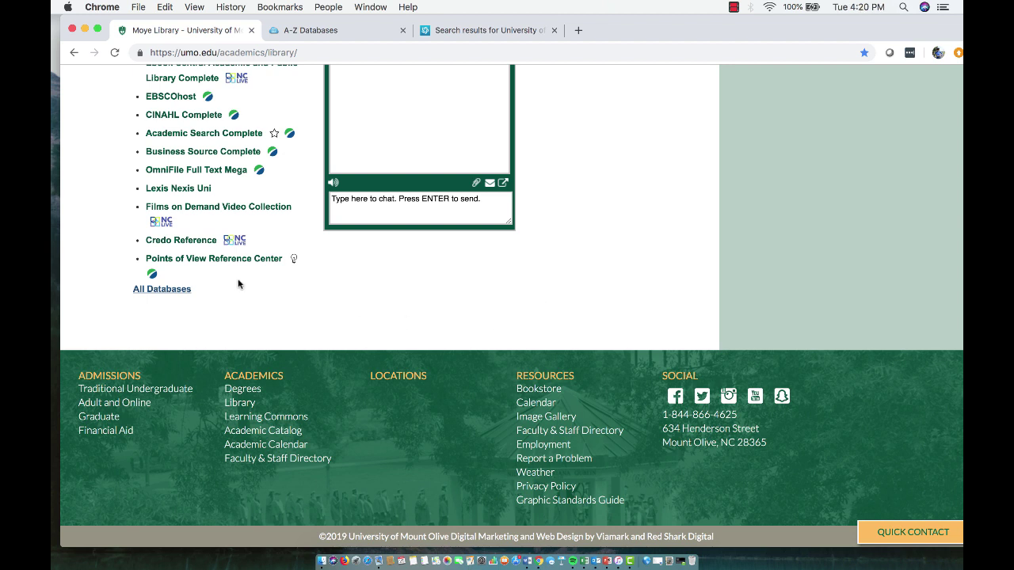
Step: Open the library's full A-Z database list, filter it by the Psychology subject, and highlight the results heading
{"action": "left_click", "coordinate": [183, 290]}
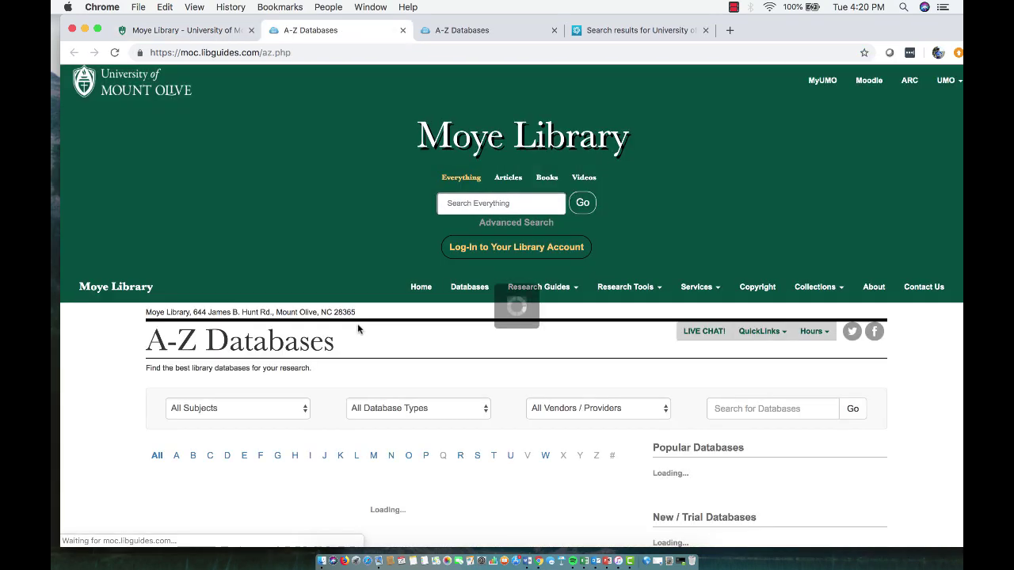
{"action": "scroll", "coordinate": [346, 373], "scroll_direction": "down", "scroll_amount": 5}
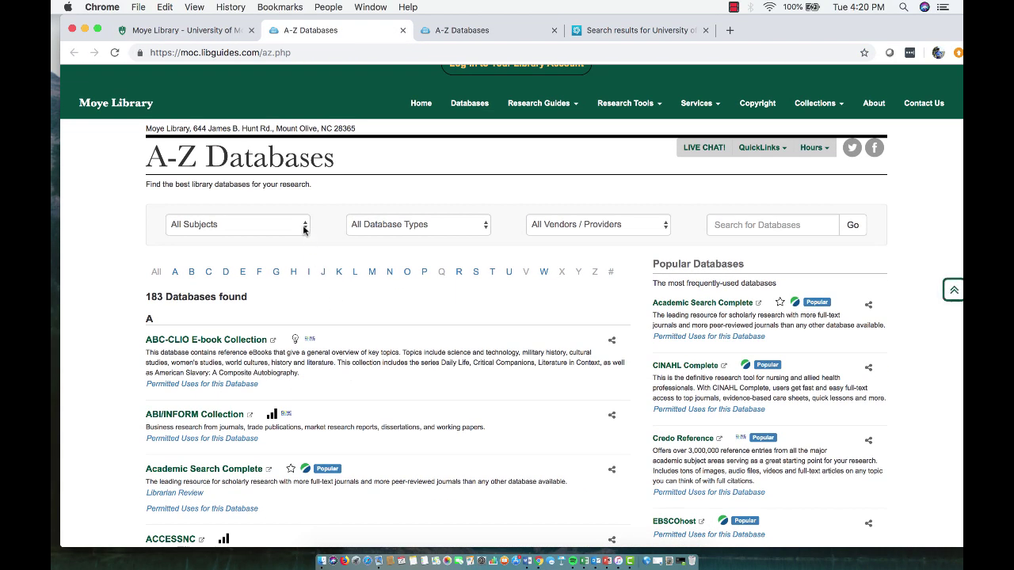
{"action": "left_click", "coordinate": [304, 226]}
{"action": "scroll", "coordinate": [322, 319], "scroll_direction": "down", "scroll_amount": 1}
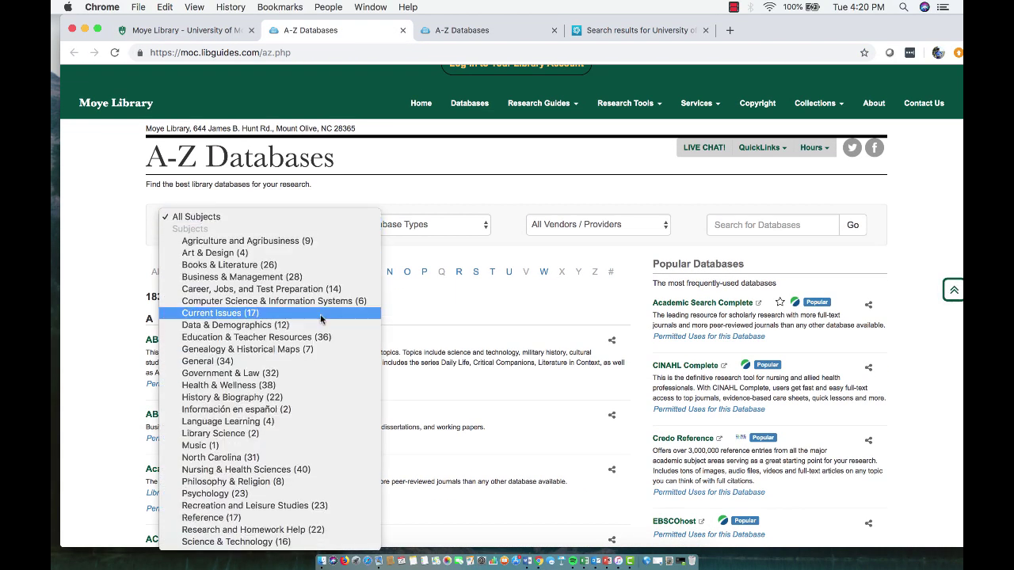
{"action": "left_click", "coordinate": [278, 496]}
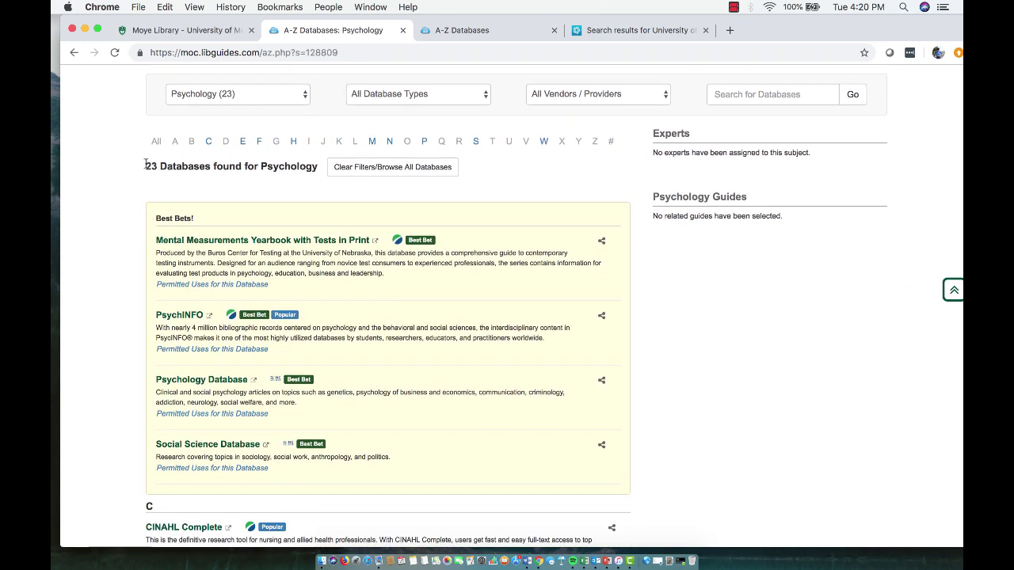
{"action": "left_click_drag", "start_coordinate": [144, 165], "coordinate": [312, 182]}
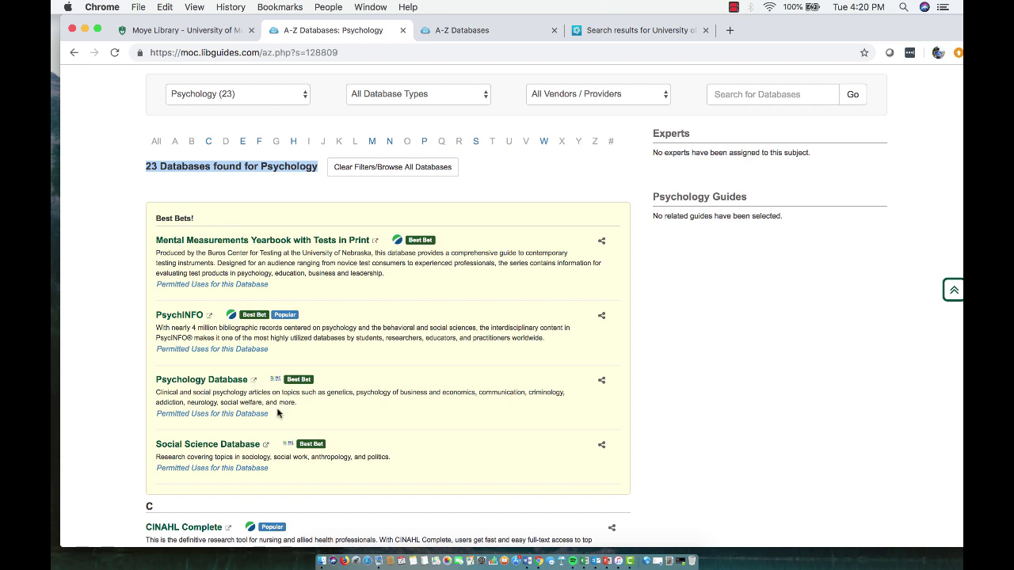
Step: Open the Psychology Database from the Best Bets and switch to its advanced search form
{"action": "left_click", "coordinate": [214, 383]}
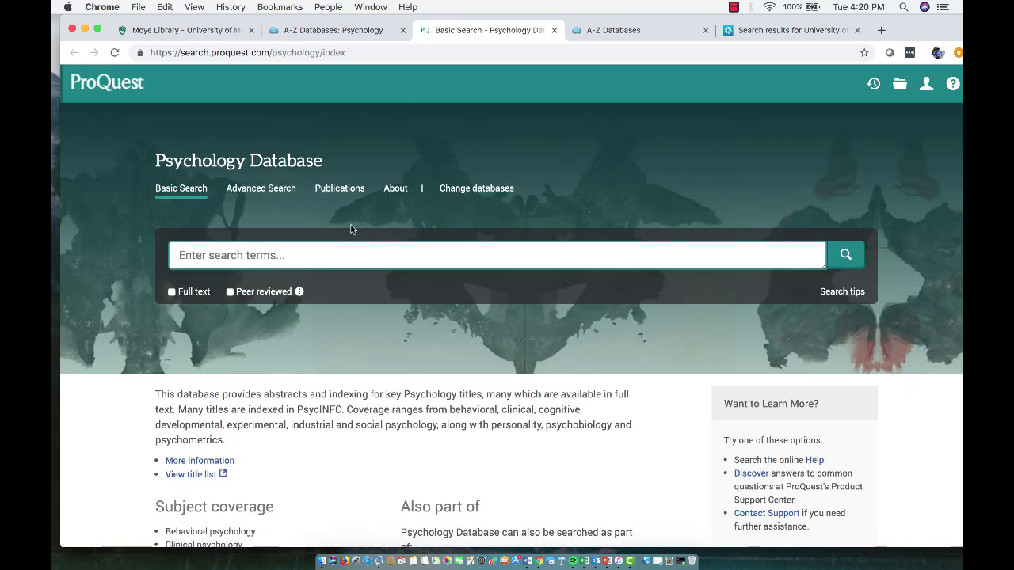
{"action": "left_click", "coordinate": [269, 189]}
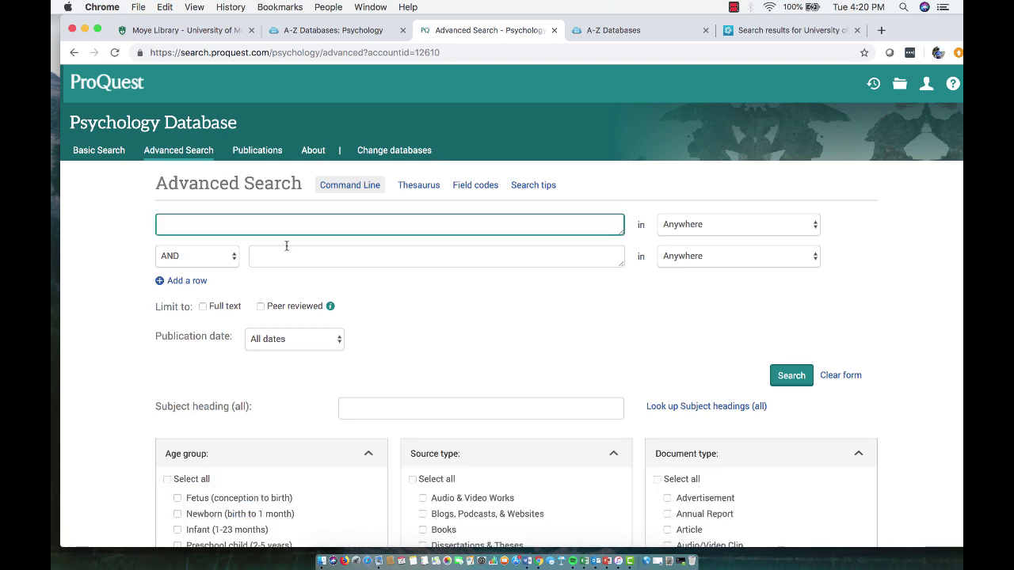
Step: Search for "college students OR young adults OR adolescents" AND "consumption of water" anywhere, limited to full text and peer-reviewed items
{"action": "left_click", "coordinate": [233, 257]}
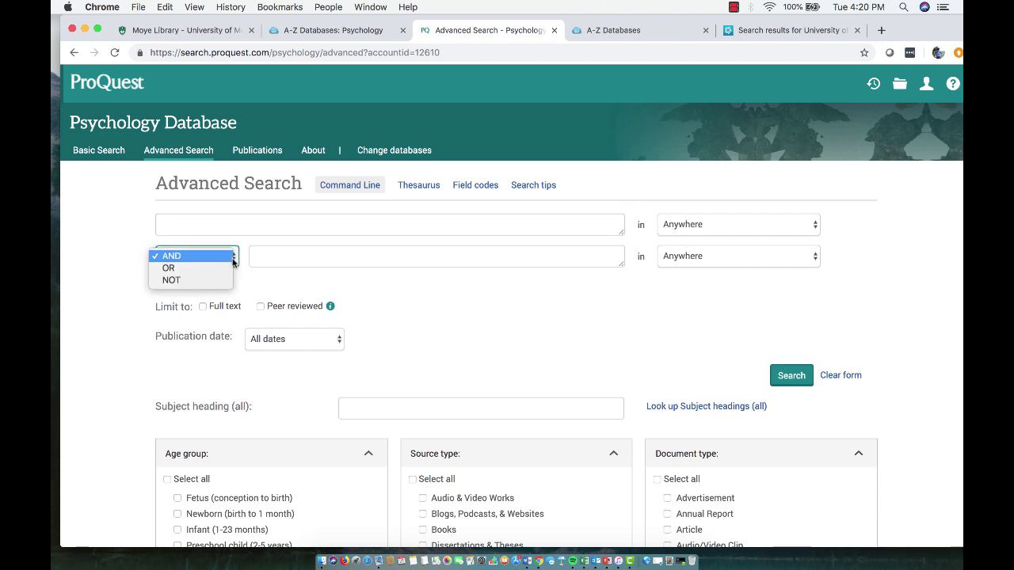
{"action": "left_click", "coordinate": [814, 228]}
{"action": "left_click", "coordinate": [813, 225]}
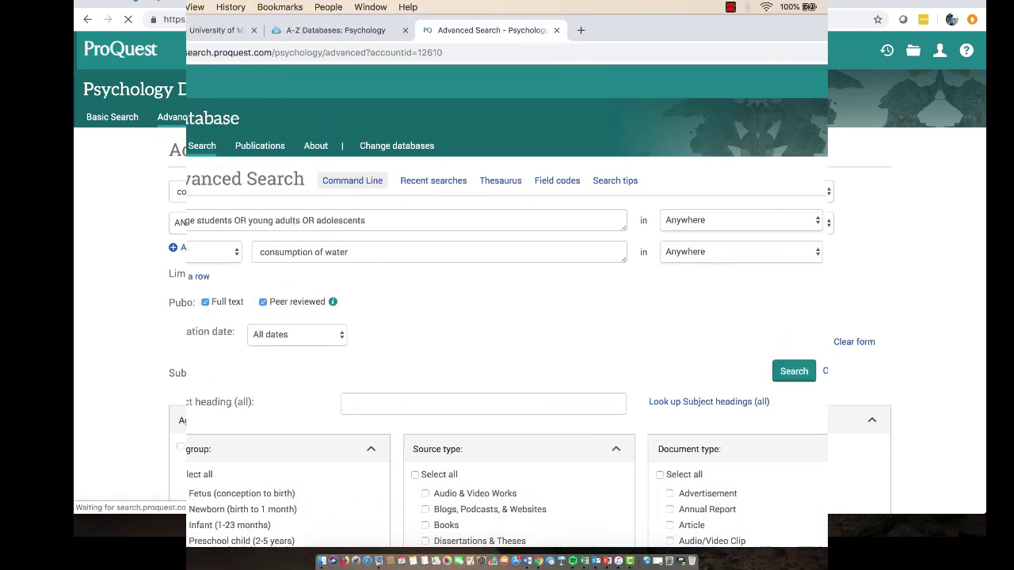
{"action": "left_click", "coordinate": [793, 371]}
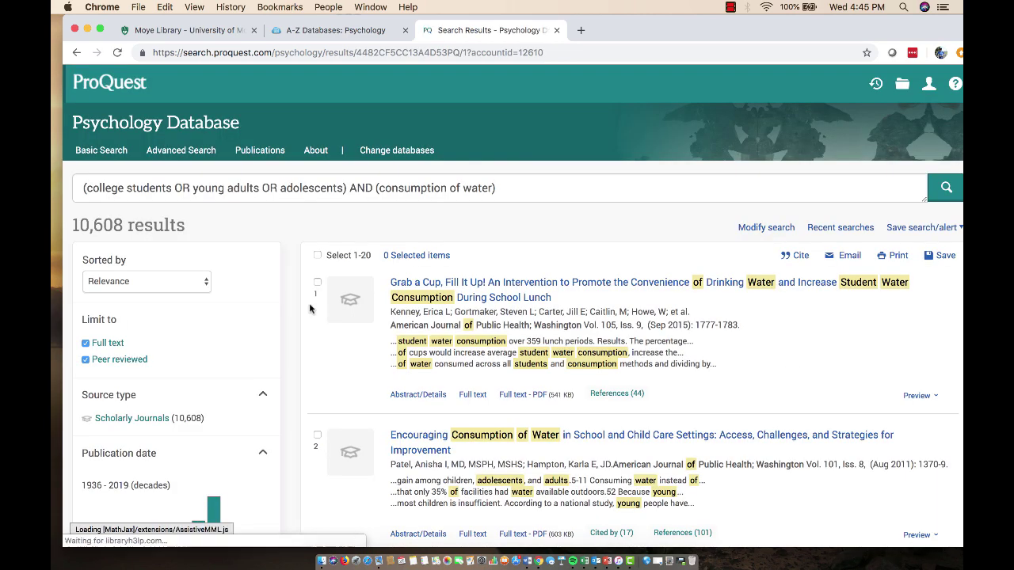
Step: Review the search result filters and move the start of the publication date range forward to the most recent decades
{"action": "scroll", "coordinate": [219, 257], "scroll_direction": "down", "scroll_amount": 3}
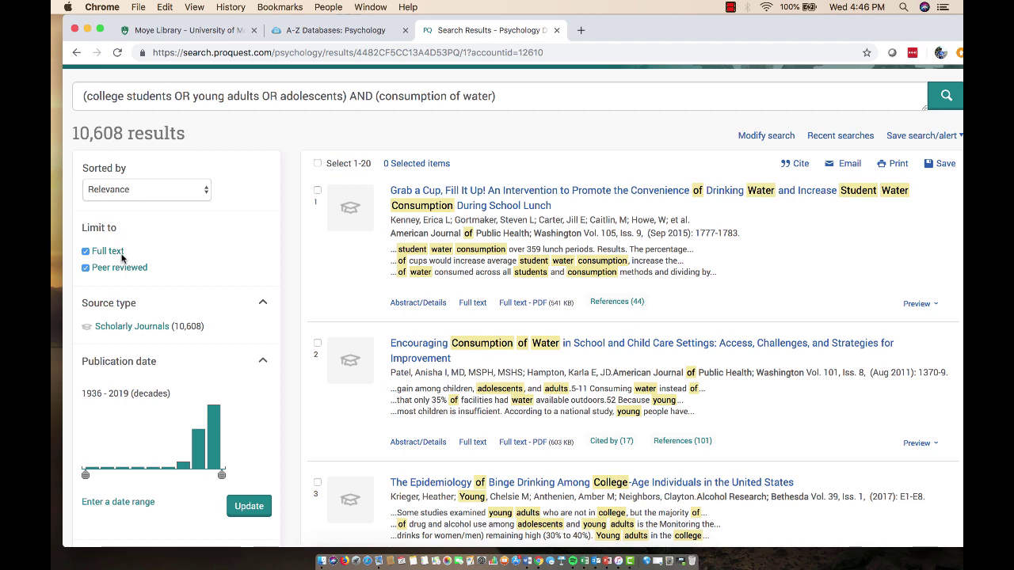
{"action": "scroll", "coordinate": [162, 309], "scroll_direction": "down", "scroll_amount": 3}
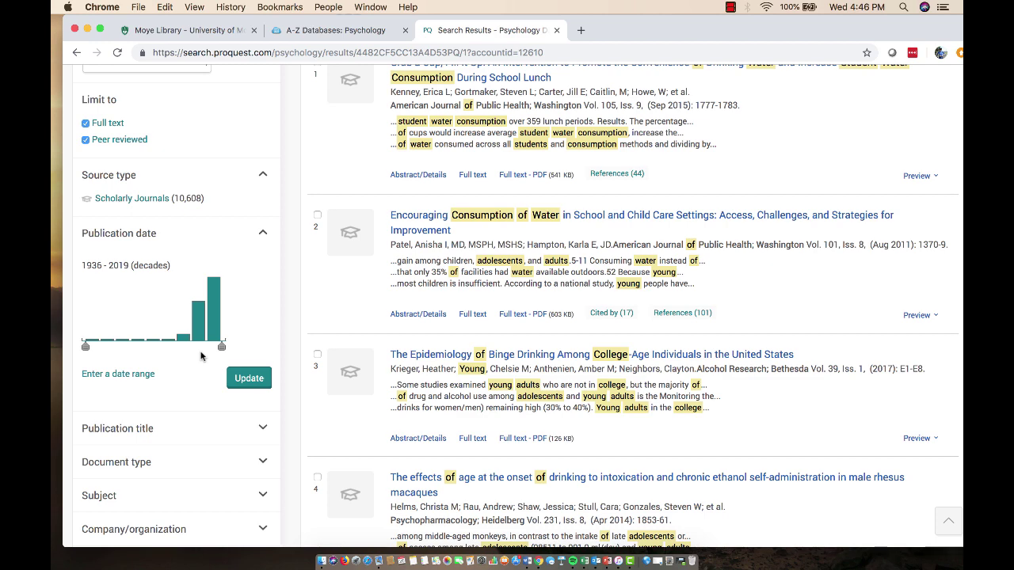
{"action": "scroll", "coordinate": [201, 357], "scroll_direction": "up", "scroll_amount": 4}
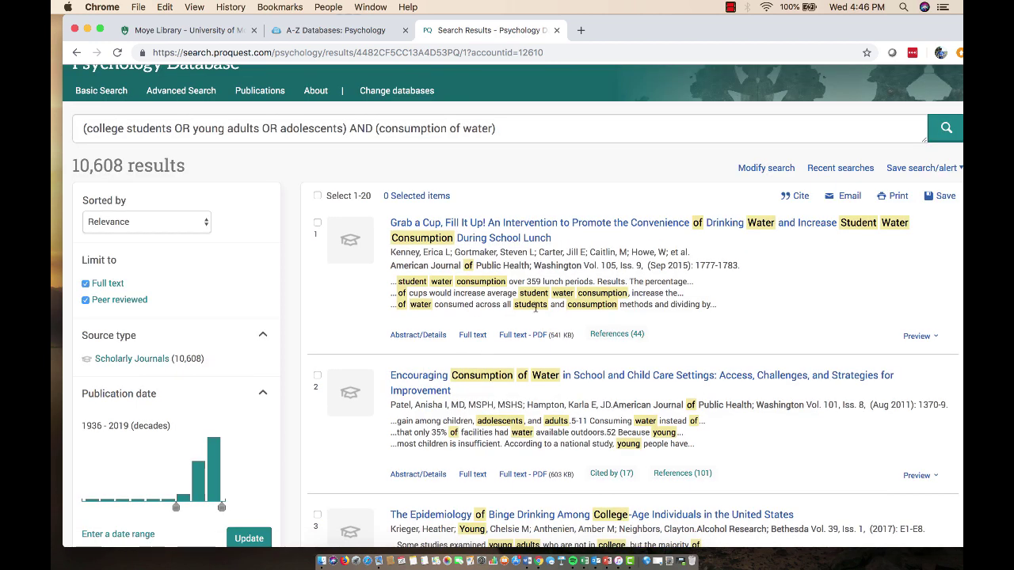
Step: Open the first article, "Grab a Cup, Fill It Up!", and display its abstract and details
{"action": "left_click", "coordinate": [543, 227]}
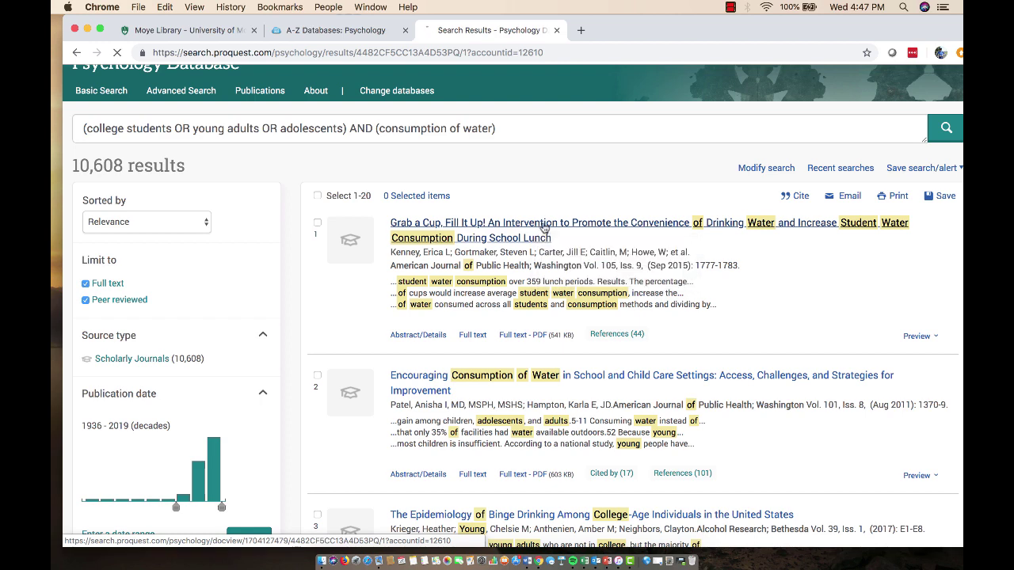
{"action": "scroll", "coordinate": [343, 177], "scroll_direction": "down", "scroll_amount": 2}
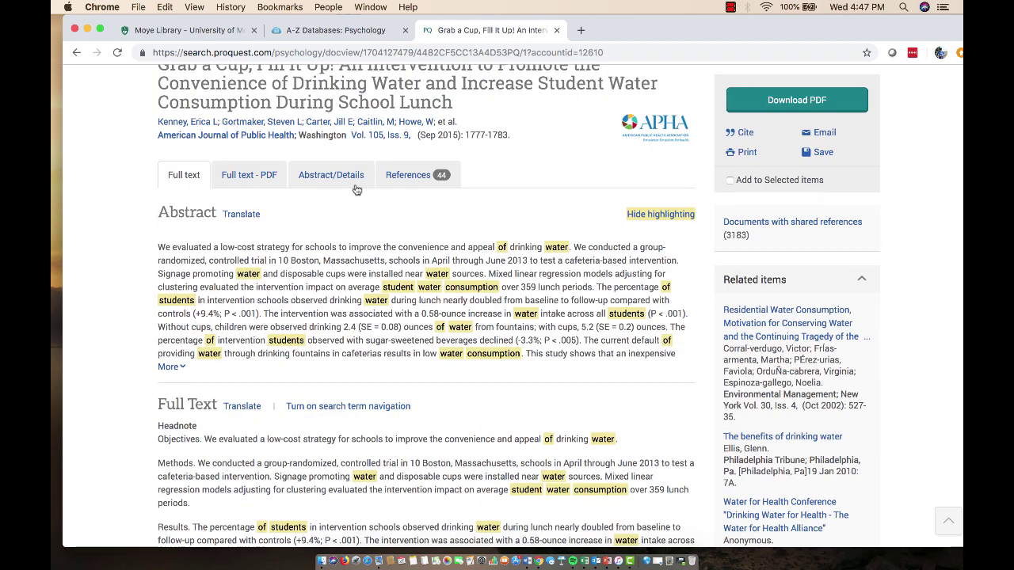
{"action": "left_click", "coordinate": [342, 177]}
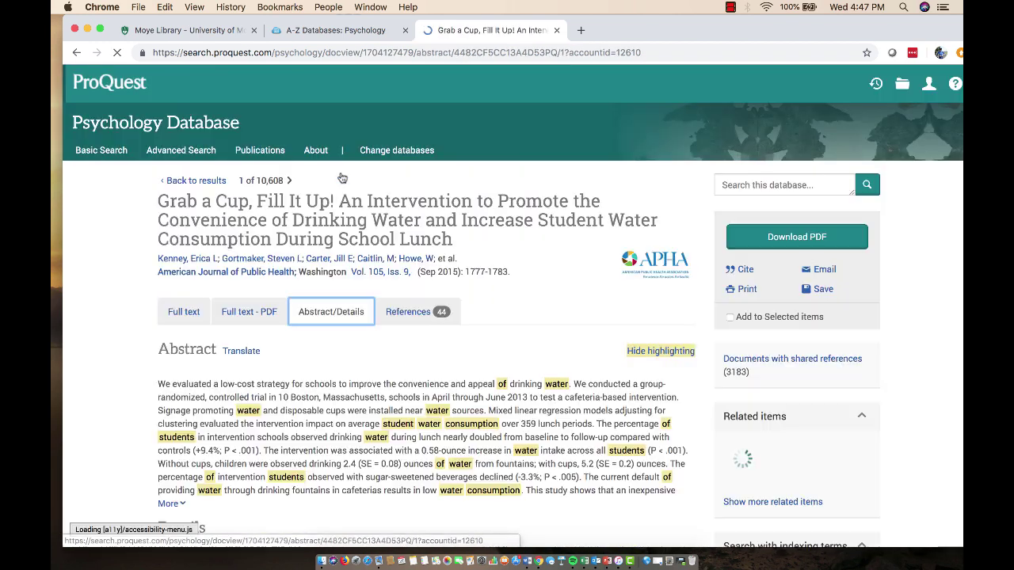
Step: Examine the article's abstract and its subject terms for useful alternative search words
{"action": "scroll", "coordinate": [381, 240], "scroll_direction": "down", "scroll_amount": 4}
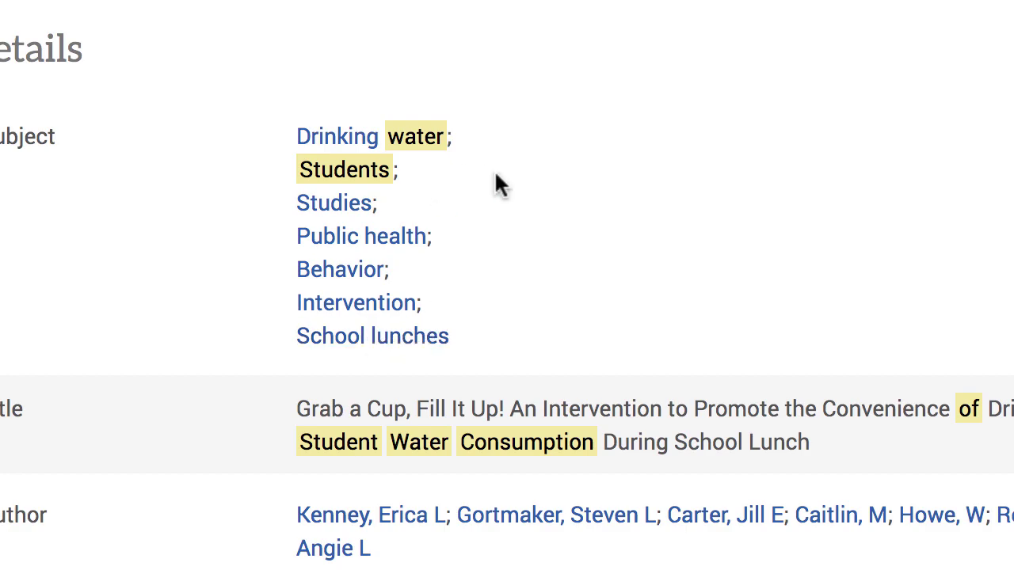
{"action": "scroll", "coordinate": [491, 173], "scroll_direction": "up", "scroll_amount": 3}
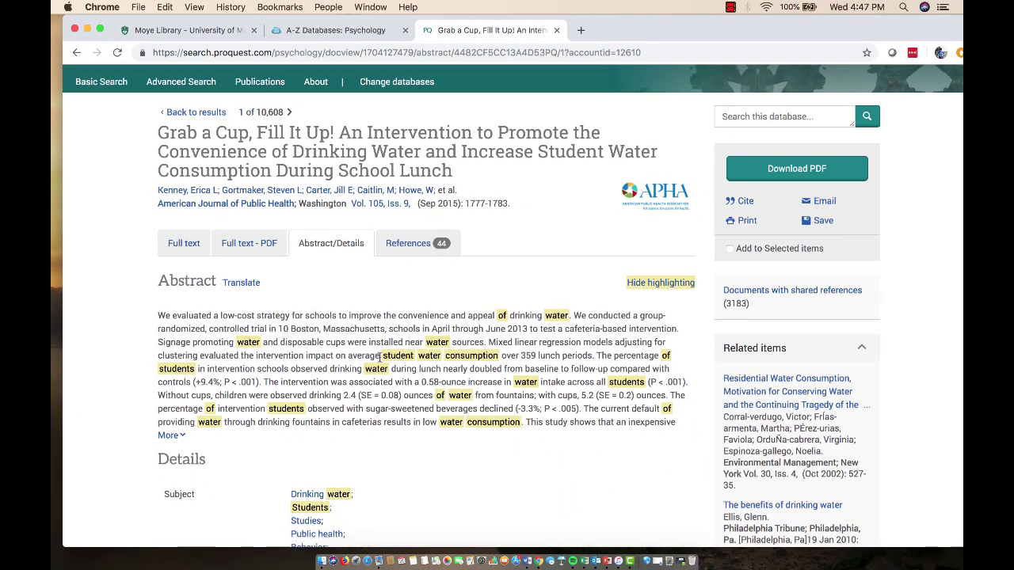
{"action": "scroll", "coordinate": [274, 156], "scroll_direction": "up", "scroll_amount": 1}
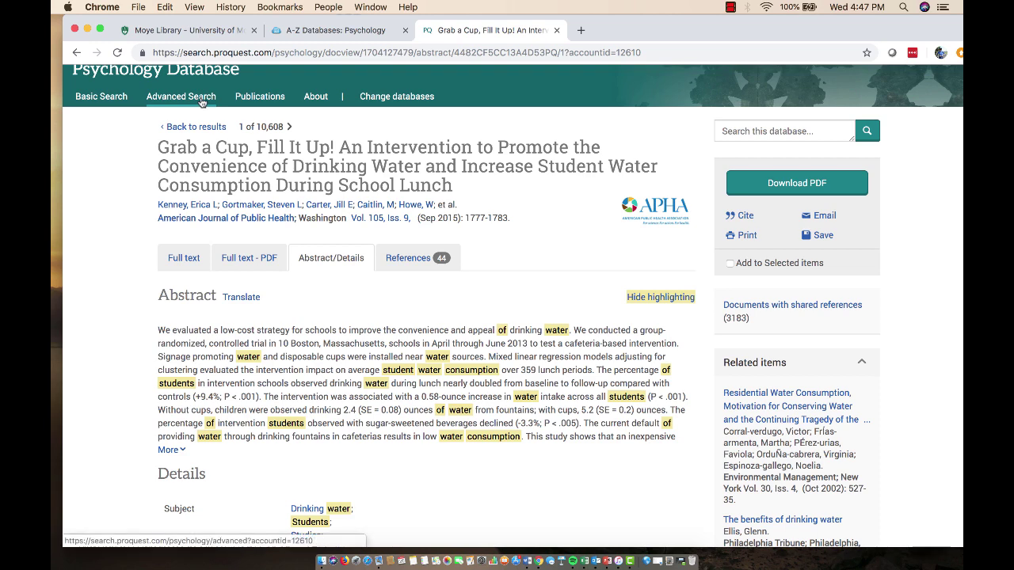
{"action": "scroll", "coordinate": [405, 487], "scroll_direction": "down", "scroll_amount": 3}
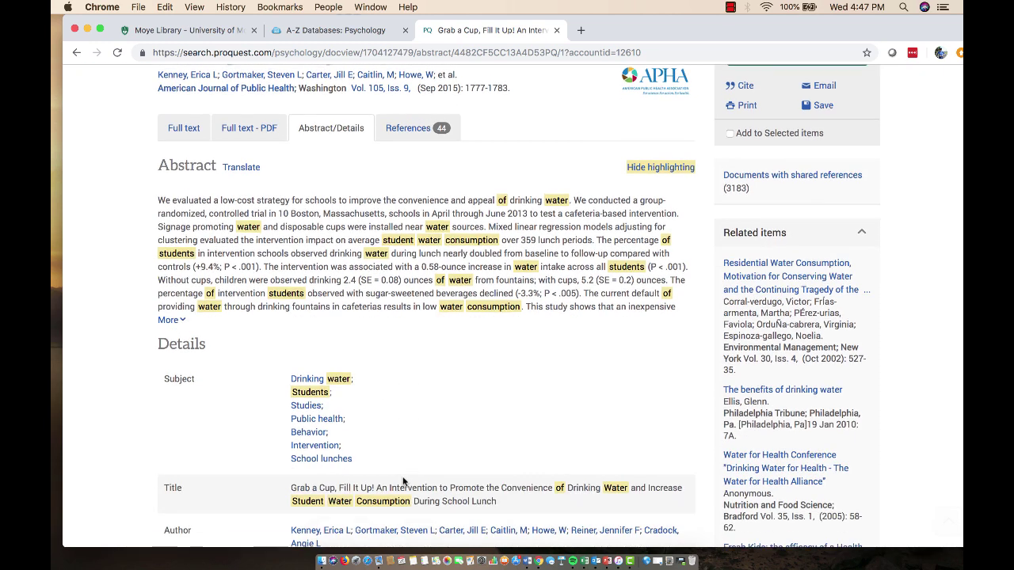
{"action": "scroll", "coordinate": [360, 378], "scroll_direction": "up", "scroll_amount": 4}
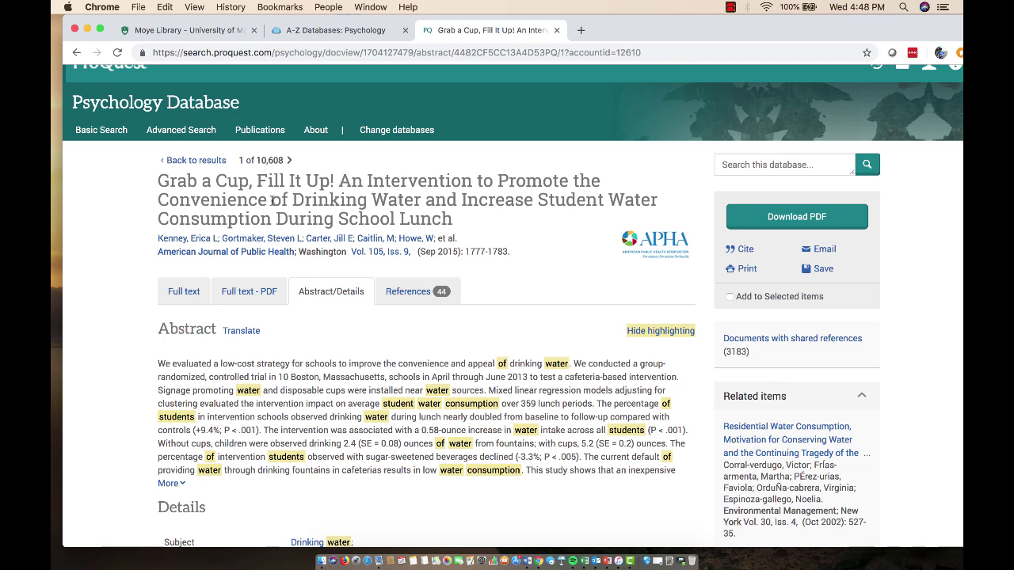
{"action": "scroll", "coordinate": [272, 201], "scroll_direction": "down", "scroll_amount": 3}
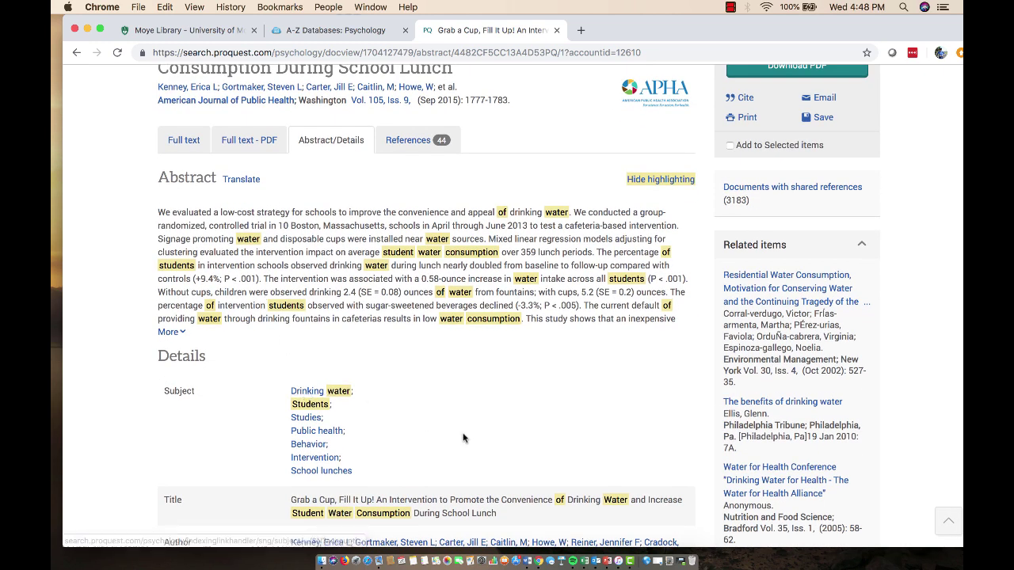
{"action": "scroll", "coordinate": [307, 396], "scroll_direction": "down", "scroll_amount": 2}
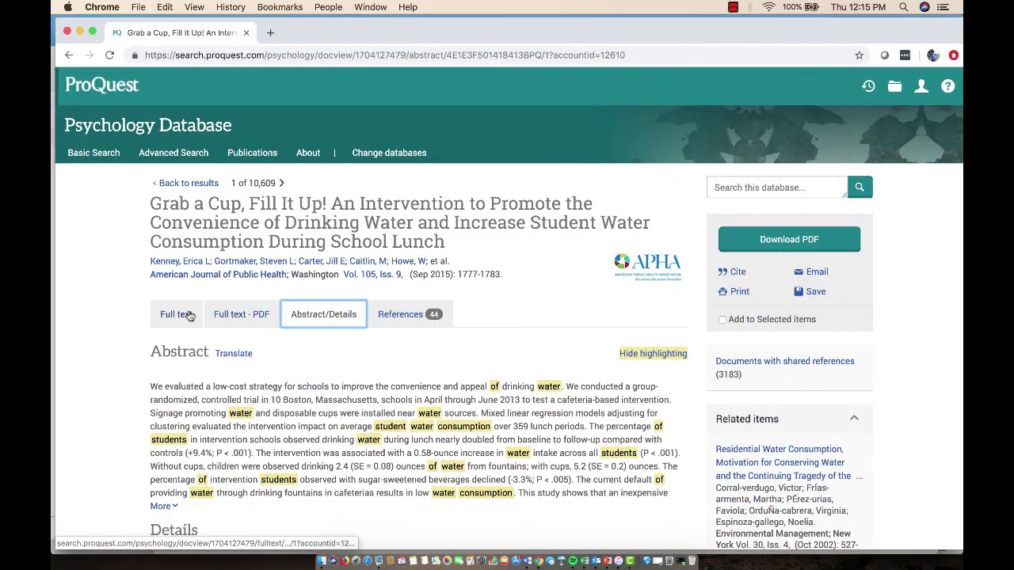
Step: Display the article's full text and highlight the abstract from "The intervention was associated" to its end
{"action": "left_click", "coordinate": [185, 315]}
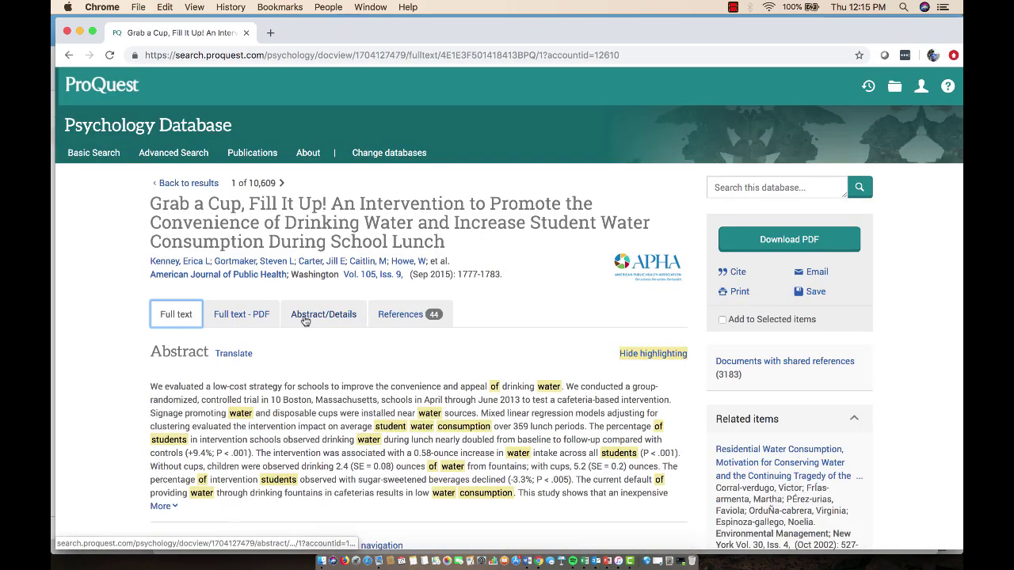
{"action": "scroll", "coordinate": [309, 323], "scroll_direction": "down", "scroll_amount": 2}
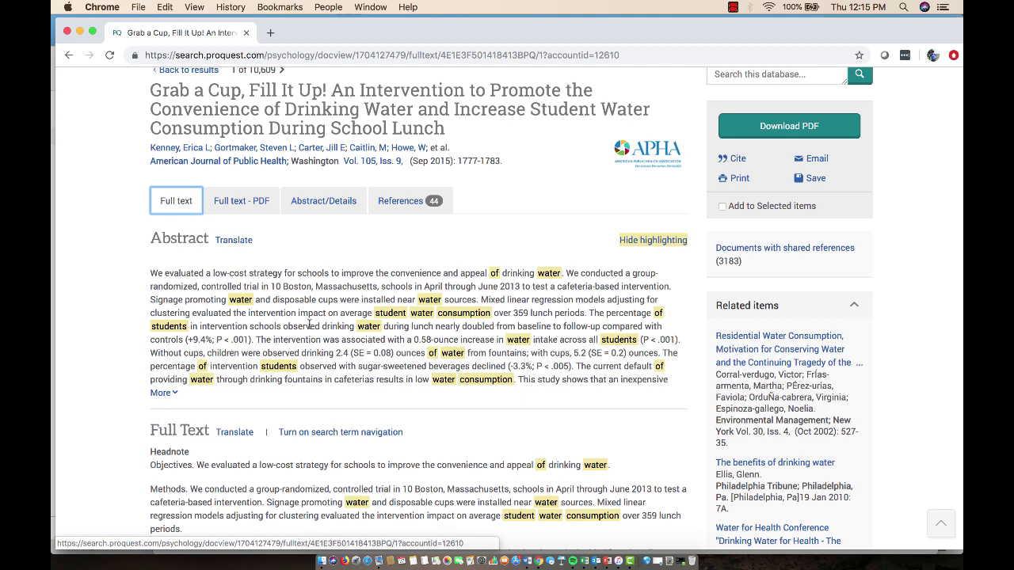
{"action": "scroll", "coordinate": [377, 361], "scroll_direction": "down", "scroll_amount": 2}
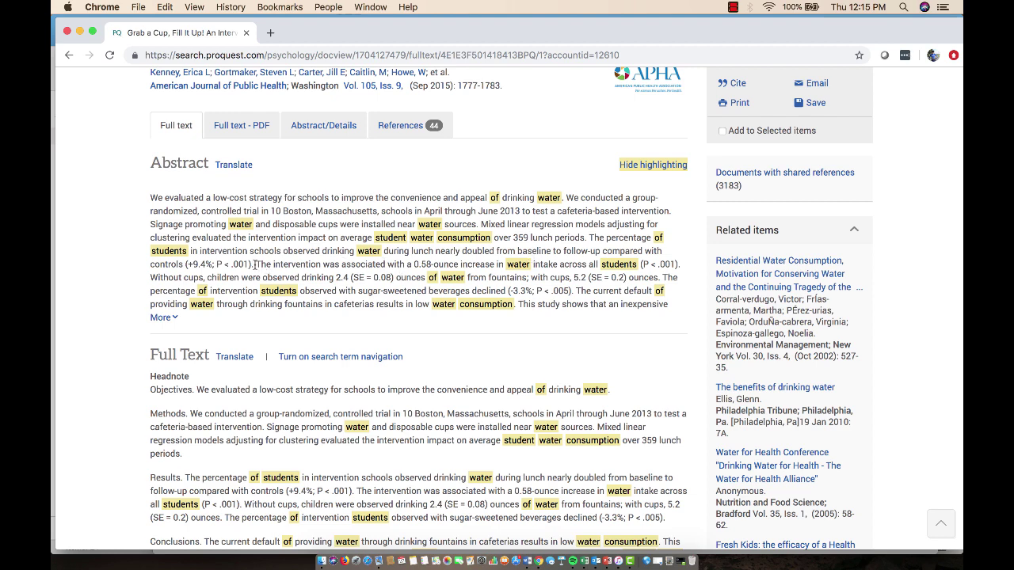
{"action": "left_click_drag", "start_coordinate": [257, 264], "coordinate": [668, 323]}
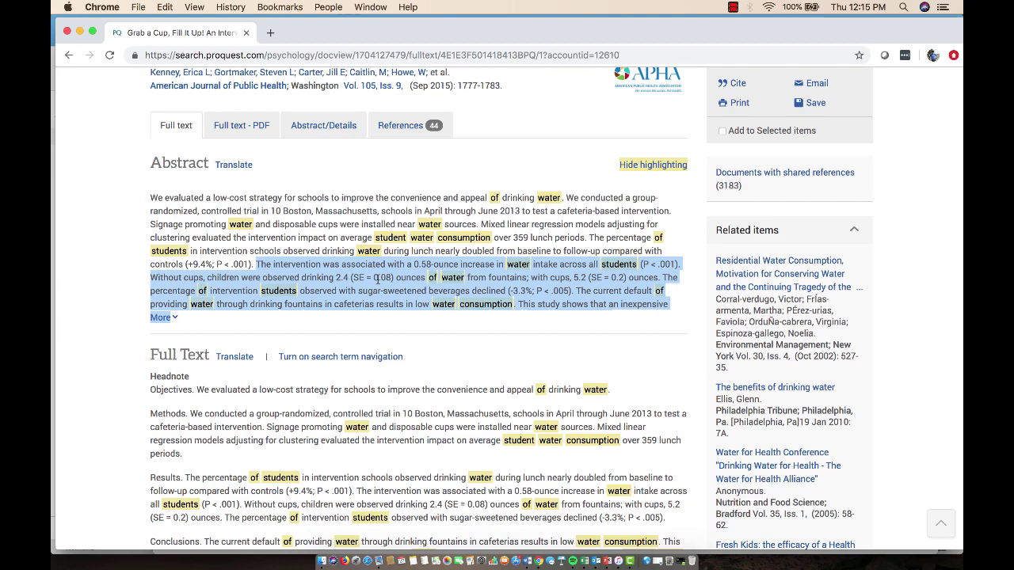
Step: Highlight the full text's paragraph beginning "Water is essential for life" and compare it with the abstract
{"action": "scroll", "coordinate": [377, 279], "scroll_direction": "down", "scroll_amount": 4}
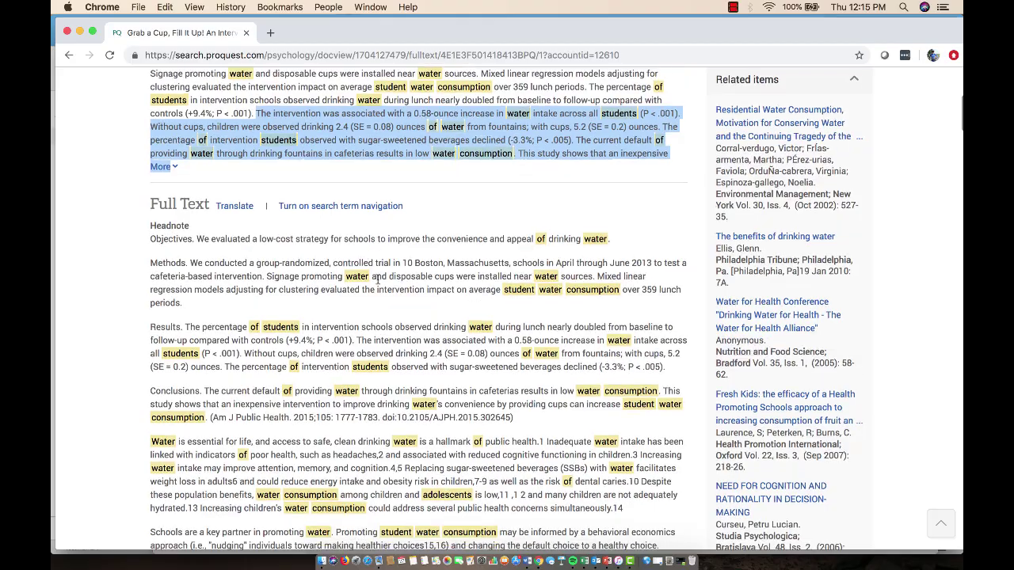
{"action": "scroll", "coordinate": [377, 279], "scroll_direction": "down", "scroll_amount": 5}
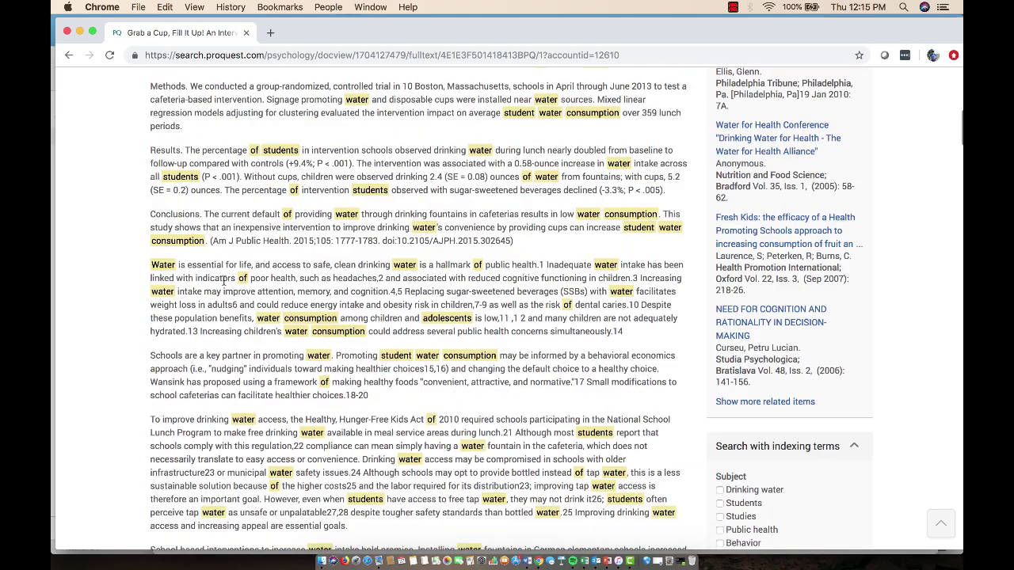
{"action": "triple_click", "coordinate": [152, 266]}
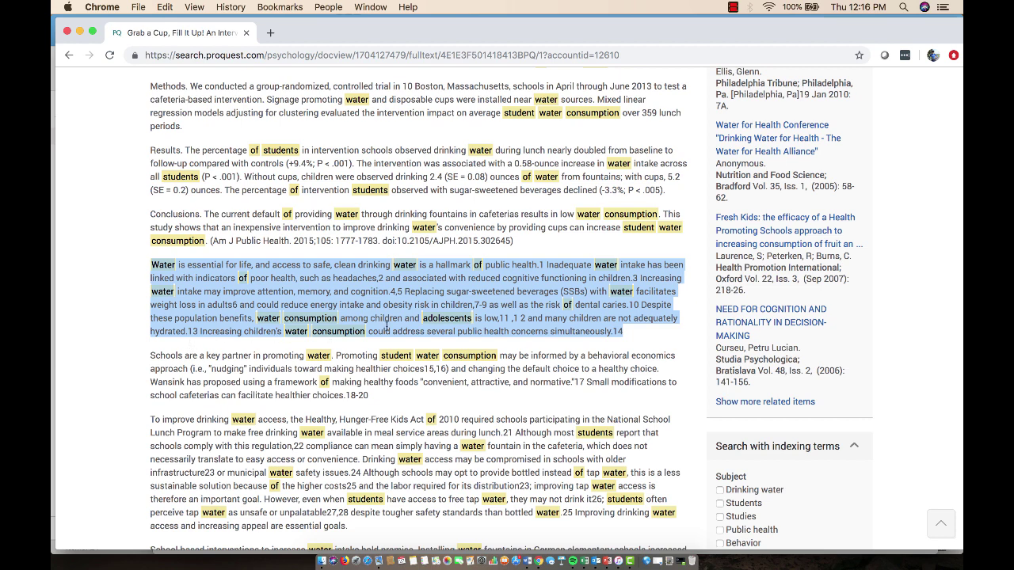
{"action": "scroll", "coordinate": [440, 328], "scroll_direction": "up", "scroll_amount": 5}
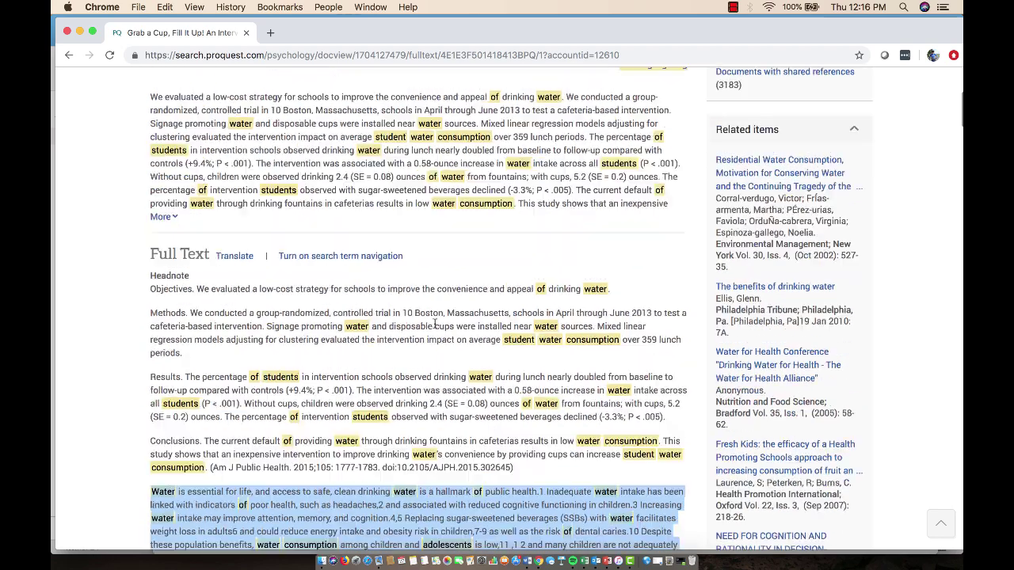
{"action": "scroll", "coordinate": [435, 325], "scroll_direction": "up", "scroll_amount": 2}
{"action": "scroll", "coordinate": [425, 292], "scroll_direction": "down", "scroll_amount": 7}
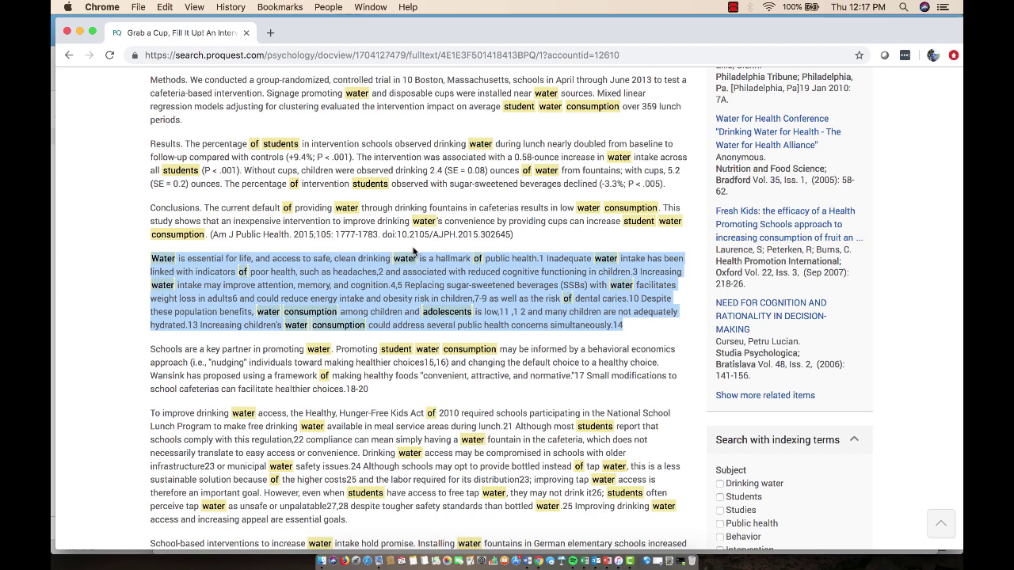
{"action": "scroll", "coordinate": [413, 251], "scroll_direction": "up", "scroll_amount": 5}
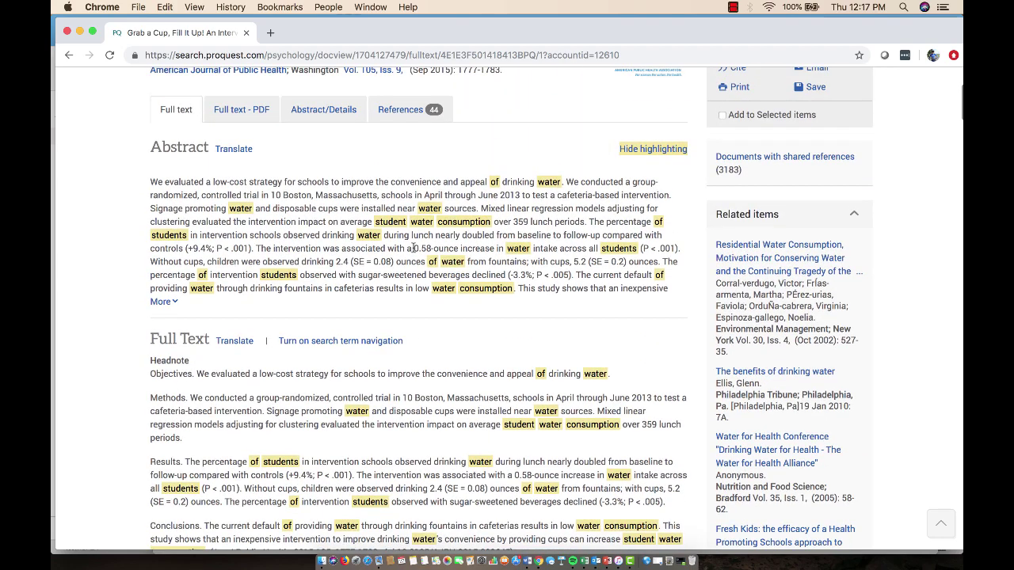
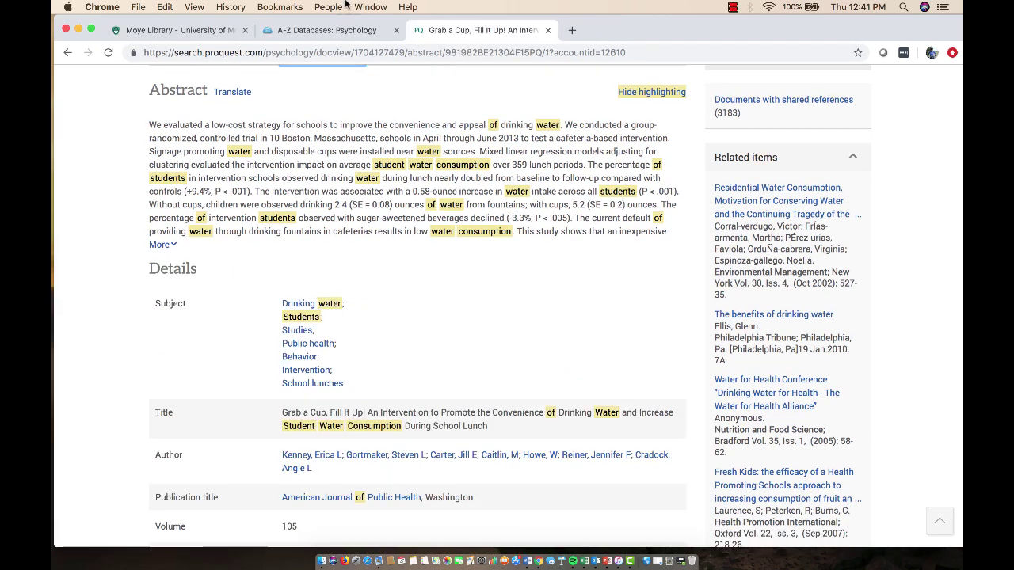
Step: Return to the Database QuickLinks on the Moye Library page
{"action": "left_click", "coordinate": [224, 30]}
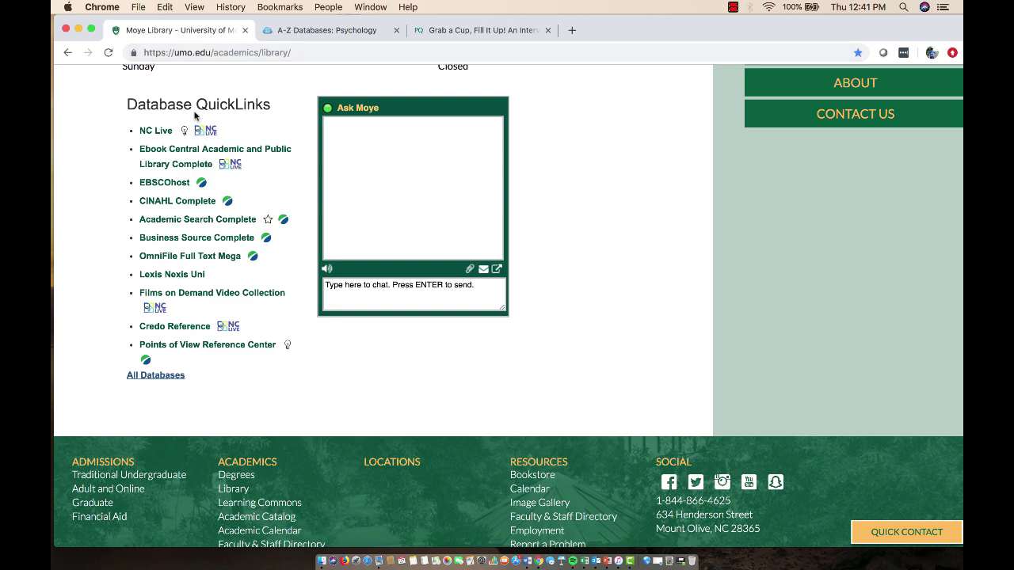
Step: Open the Advanced Search page of the Moye Library's catalogue search
{"action": "scroll", "coordinate": [194, 116], "scroll_direction": "up", "scroll_amount": 5}
{"action": "scroll", "coordinate": [194, 116], "scroll_direction": "up", "scroll_amount": 4}
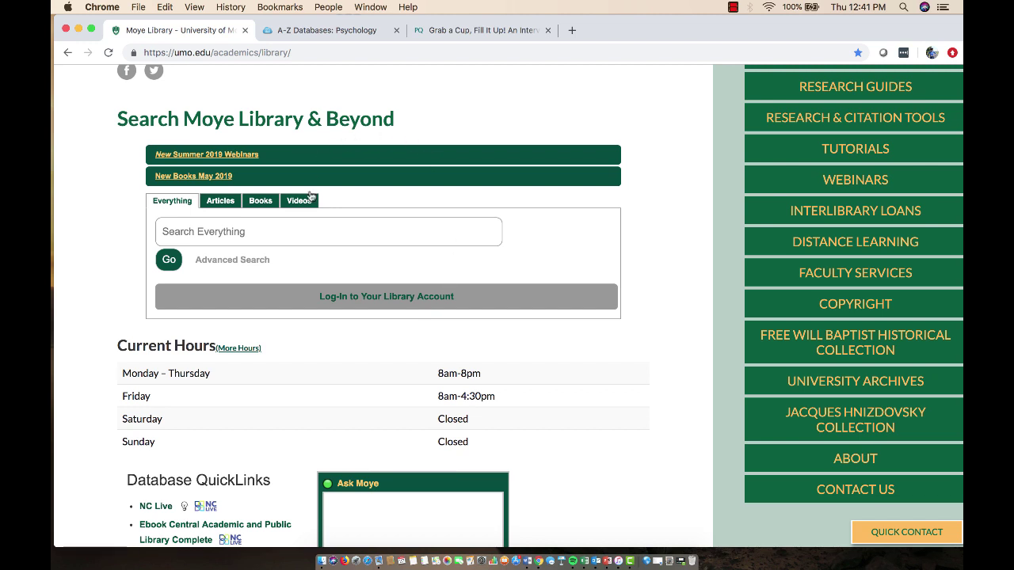
{"action": "left_click", "coordinate": [238, 260]}
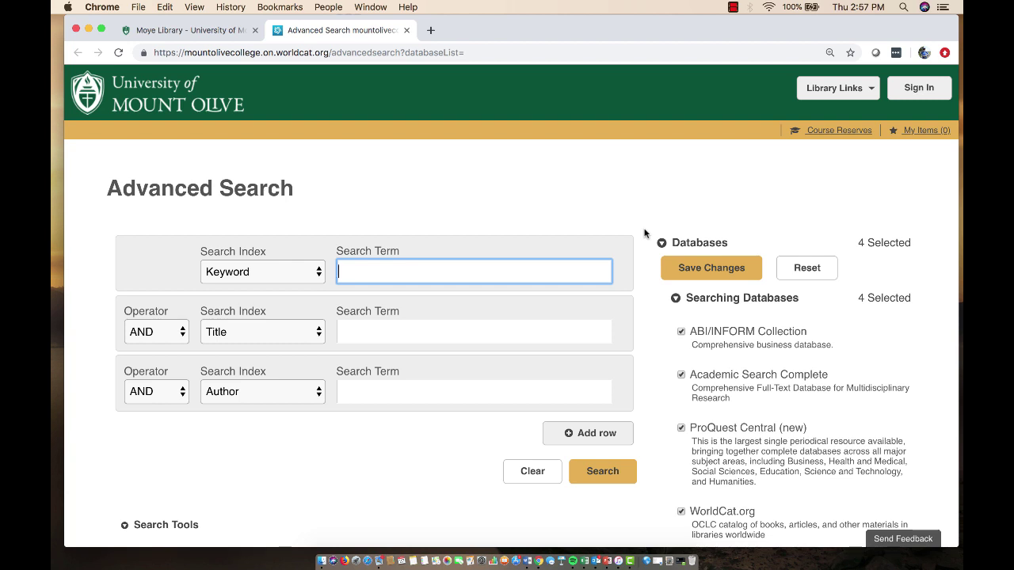
Step: Review the searchable database groups and expand the Psychology group to examine which databases it contains
{"action": "scroll", "coordinate": [644, 233], "scroll_direction": "down", "scroll_amount": 1}
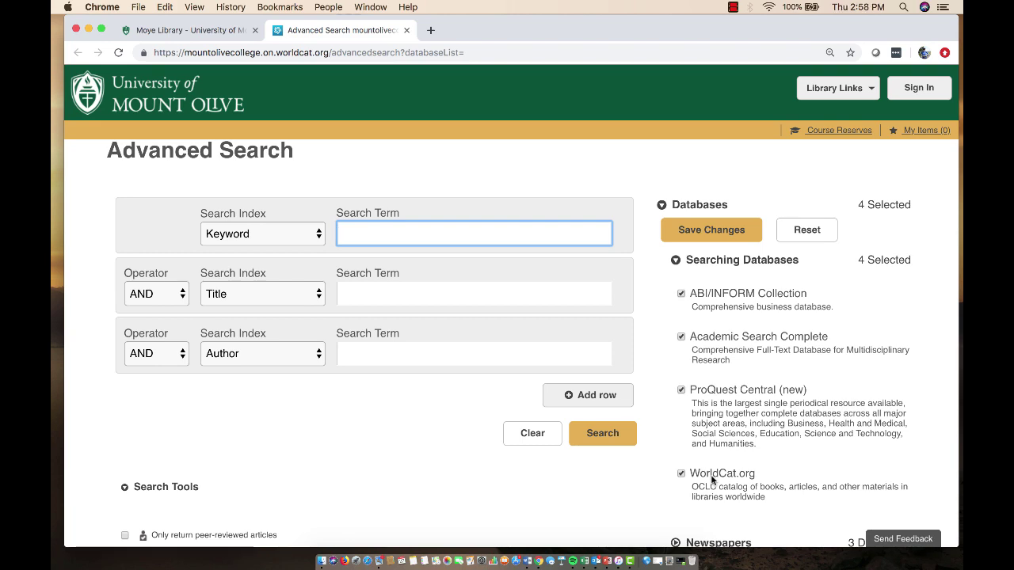
{"action": "scroll", "coordinate": [711, 479], "scroll_direction": "down", "scroll_amount": 5}
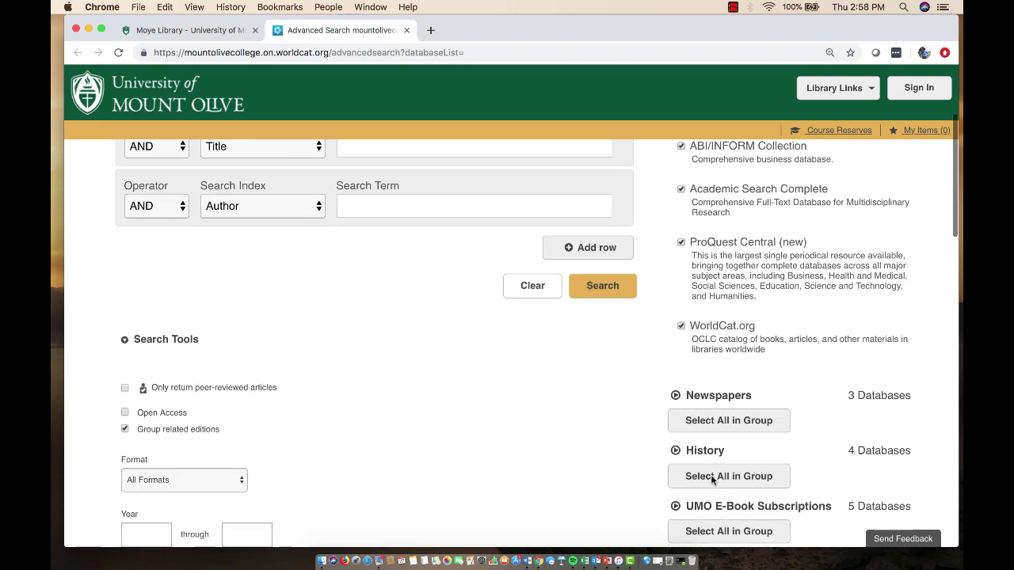
{"action": "scroll", "coordinate": [711, 480], "scroll_direction": "down", "scroll_amount": 3}
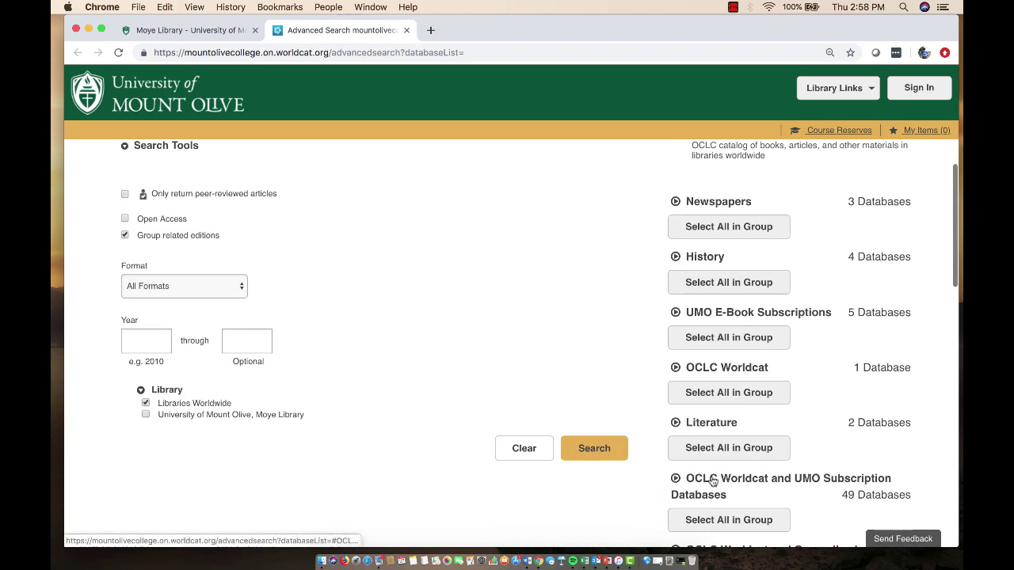
{"action": "scroll", "coordinate": [711, 481], "scroll_direction": "down", "scroll_amount": 4}
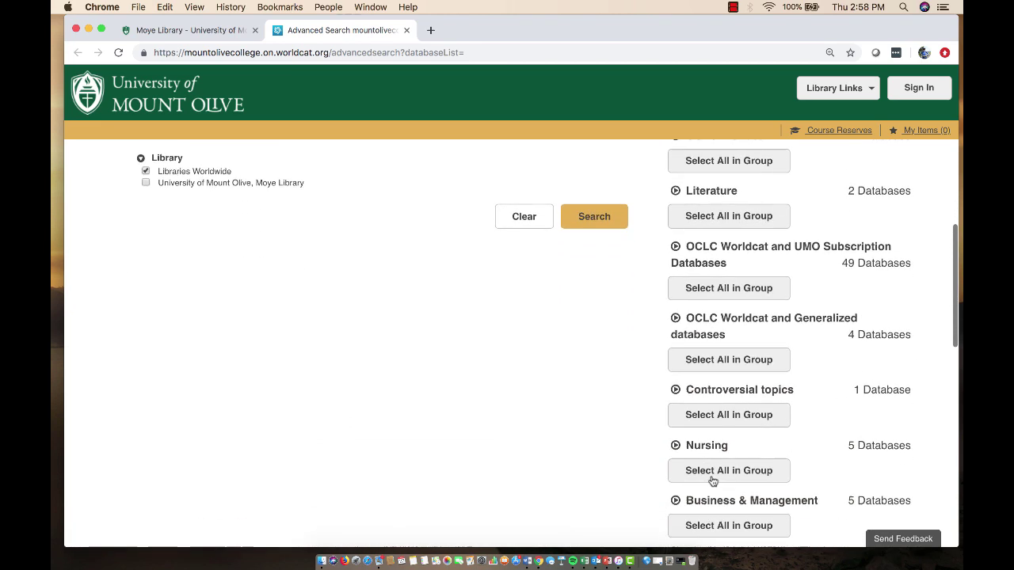
{"action": "scroll", "coordinate": [711, 481], "scroll_direction": "down", "scroll_amount": 5}
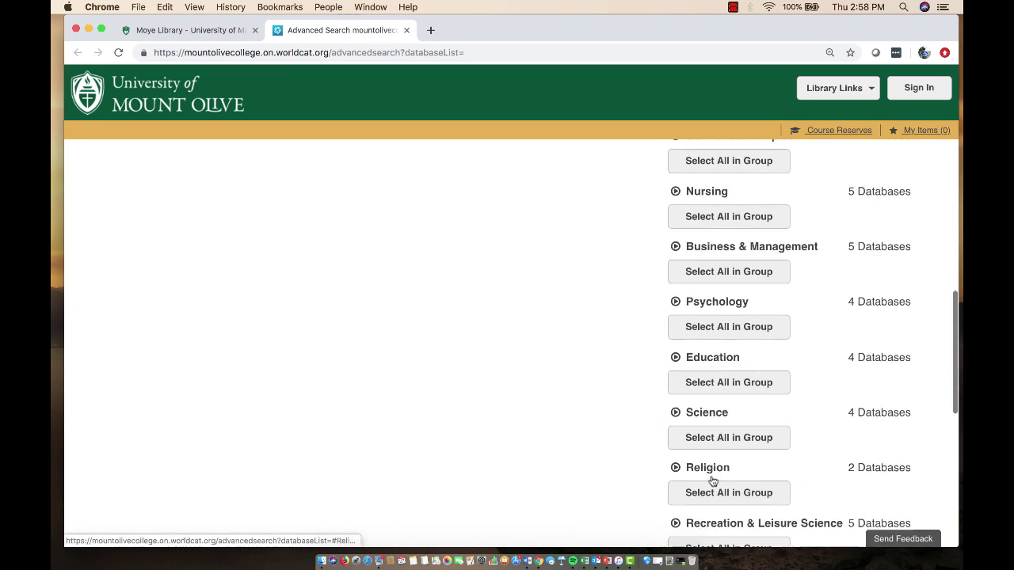
{"action": "scroll", "coordinate": [711, 481], "scroll_direction": "down", "scroll_amount": 2}
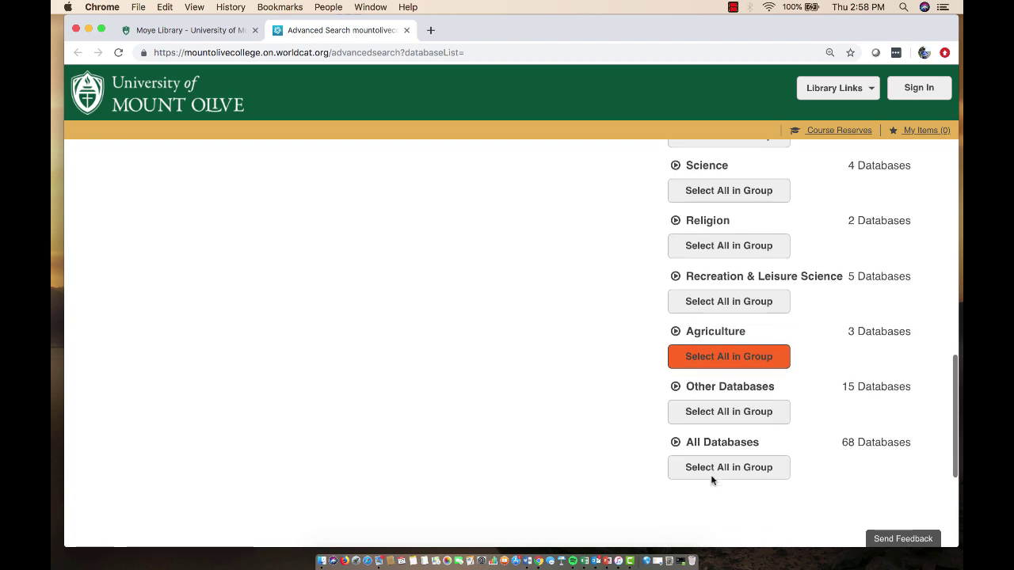
{"action": "scroll", "coordinate": [711, 481], "scroll_direction": "up", "scroll_amount": 1}
{"action": "scroll", "coordinate": [711, 480], "scroll_direction": "up", "scroll_amount": 2}
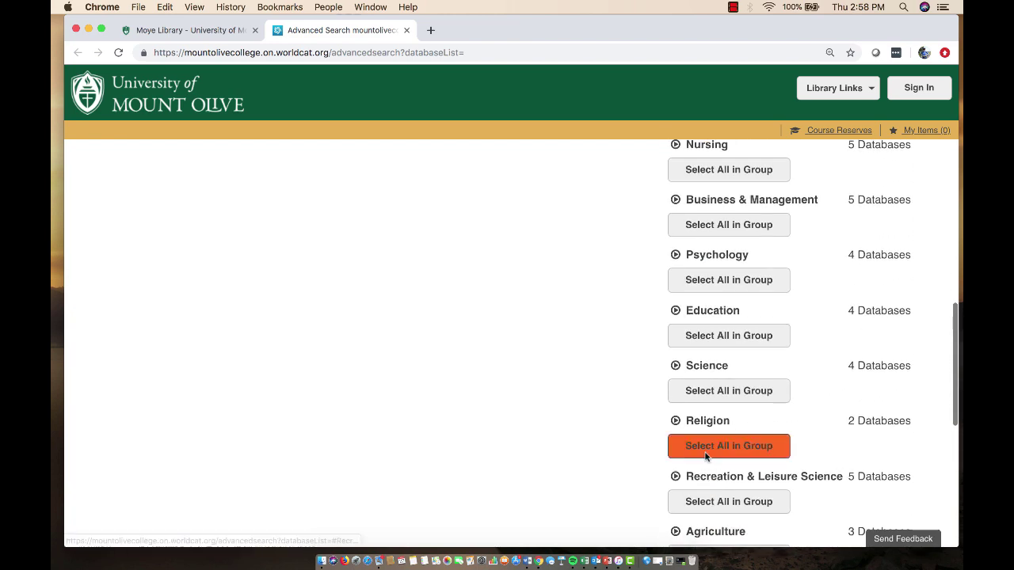
{"action": "left_click", "coordinate": [676, 254]}
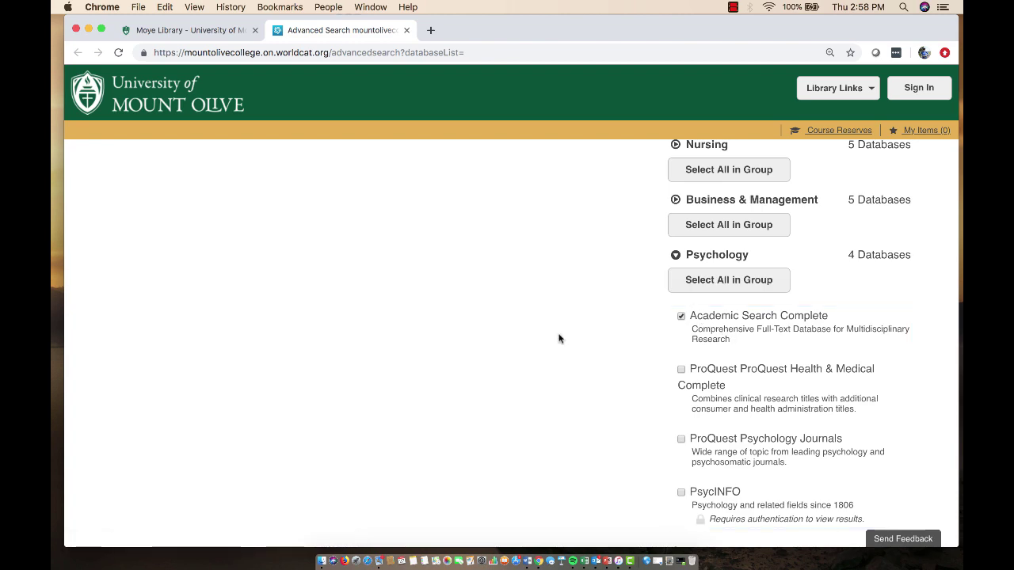
Step: Remove ABI/INFORM Collection and WorldCat.org from the searched databases and save the database selection
{"action": "scroll", "coordinate": [560, 335], "scroll_direction": "up", "scroll_amount": 10}
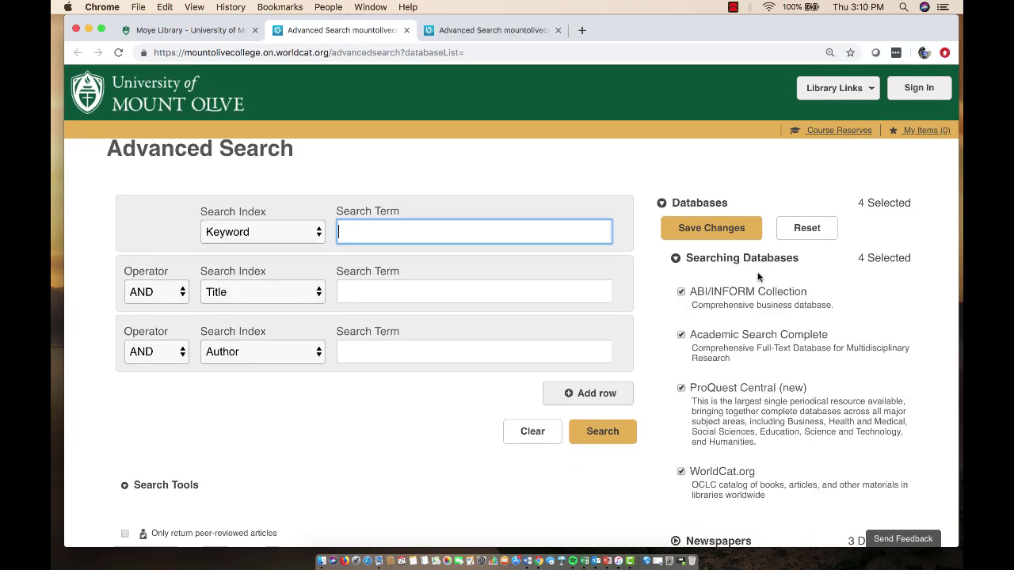
{"action": "left_click", "coordinate": [681, 293]}
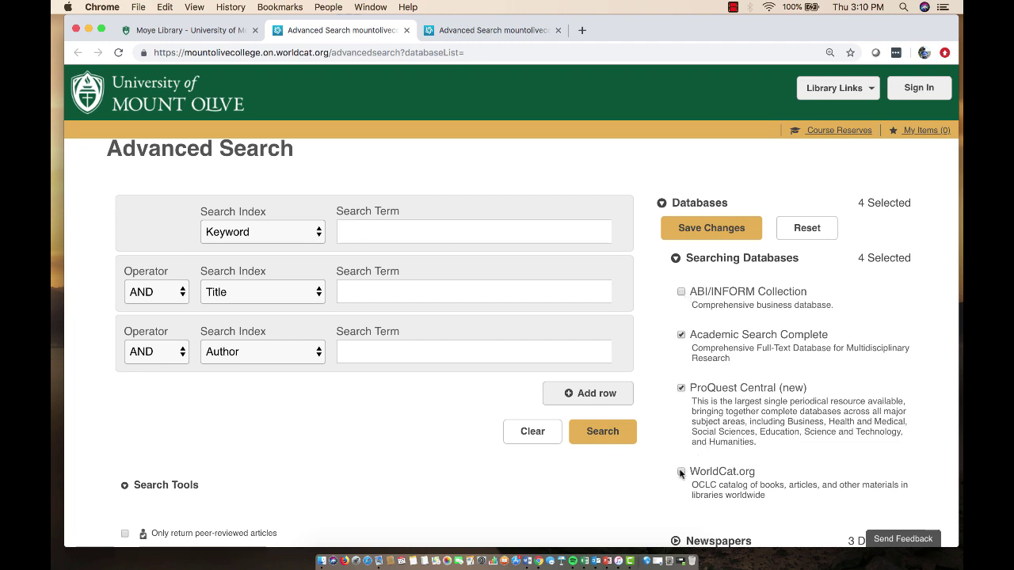
{"action": "left_click", "coordinate": [707, 229]}
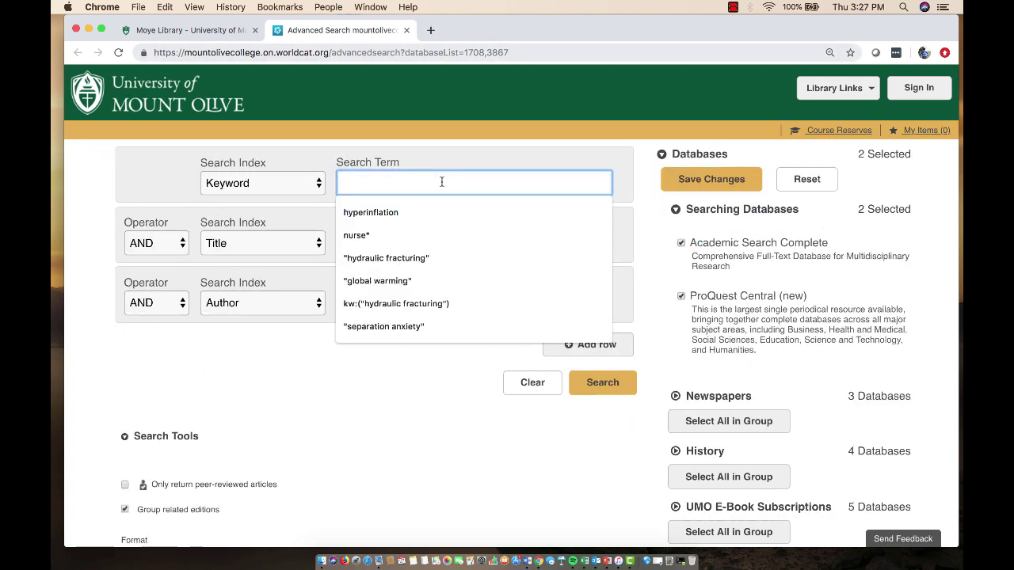
Step: Enter "hydration", "students" and "water" as the search terms of the first, second and third rows
{"action": "type", "text": "hyd"}
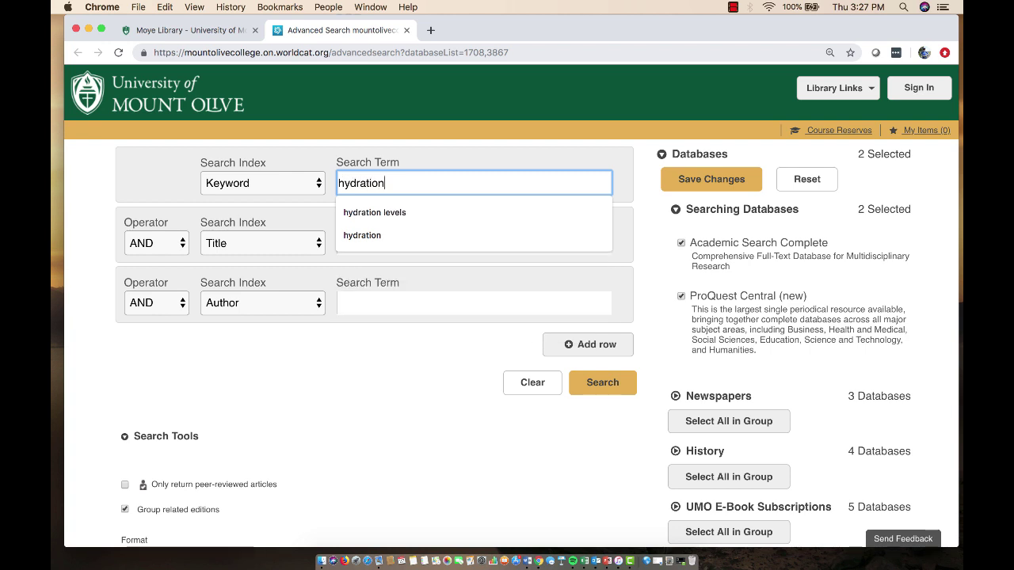
{"action": "type", "text": "ration"}
{"action": "left_click", "coordinate": [407, 339]}
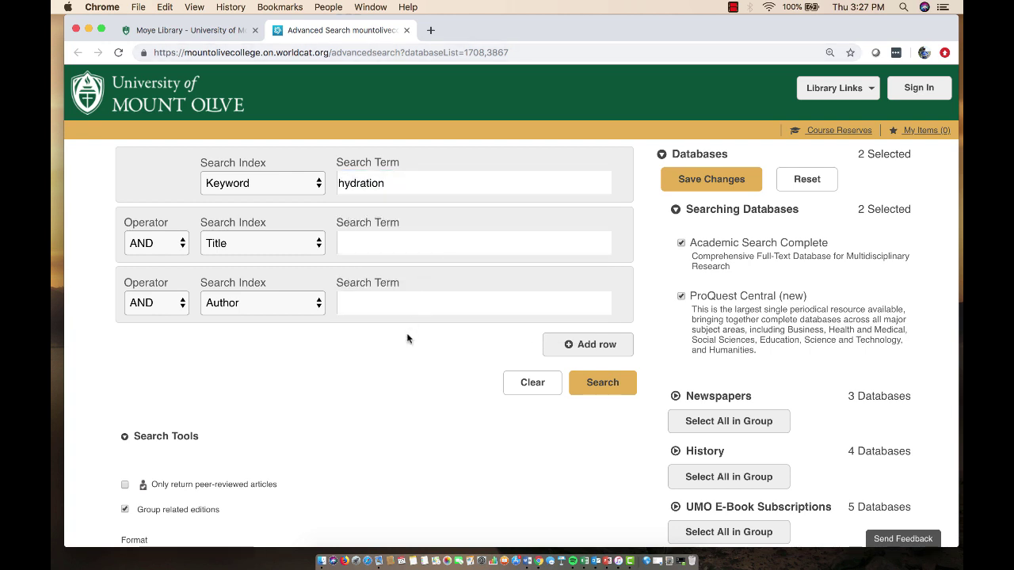
{"action": "left_click", "coordinate": [375, 241]}
{"action": "type", "text": "students"}
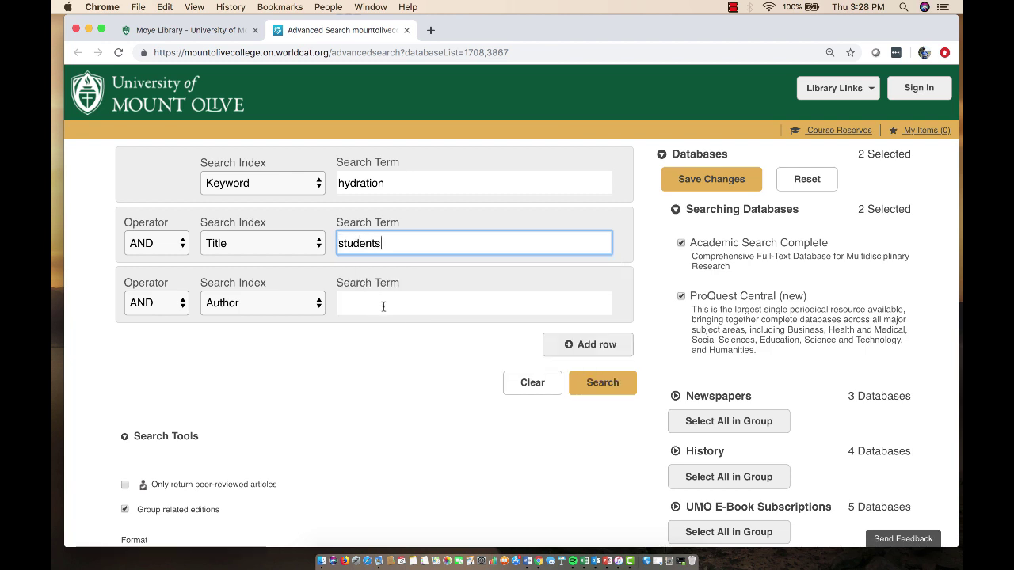
{"action": "left_click", "coordinate": [383, 306]}
{"action": "type", "text": "water"}
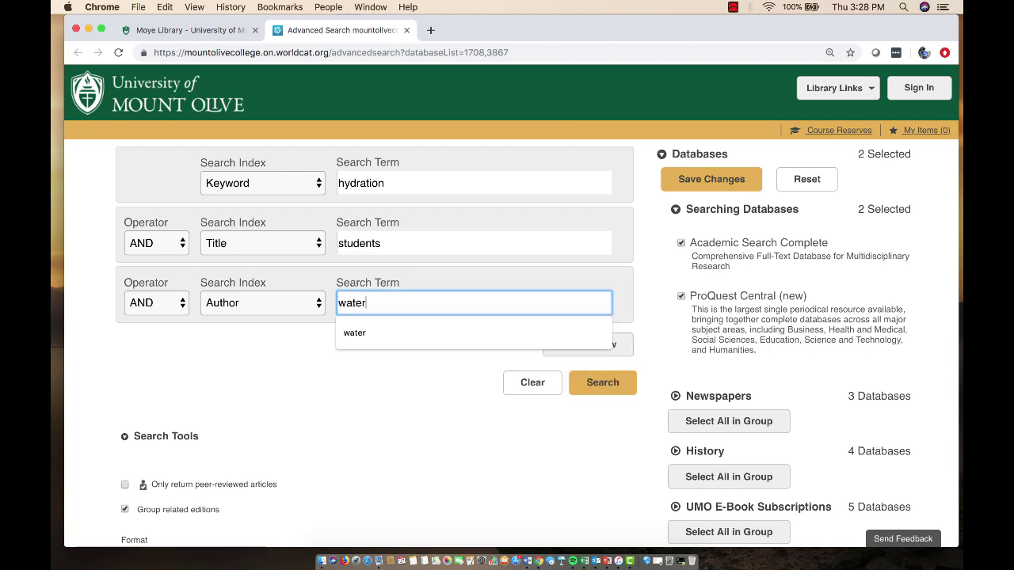
Step: Set the search index of "students" and "water" to Keyword and run the search with the terms joined by AND
{"action": "left_click", "coordinate": [316, 246]}
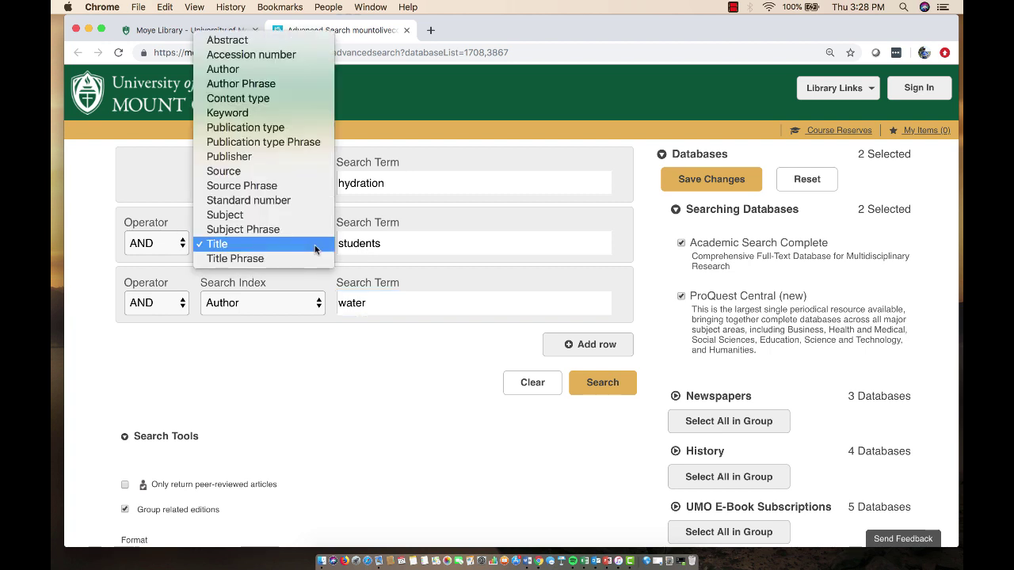
{"action": "left_click", "coordinate": [287, 113]}
{"action": "left_click", "coordinate": [317, 307]}
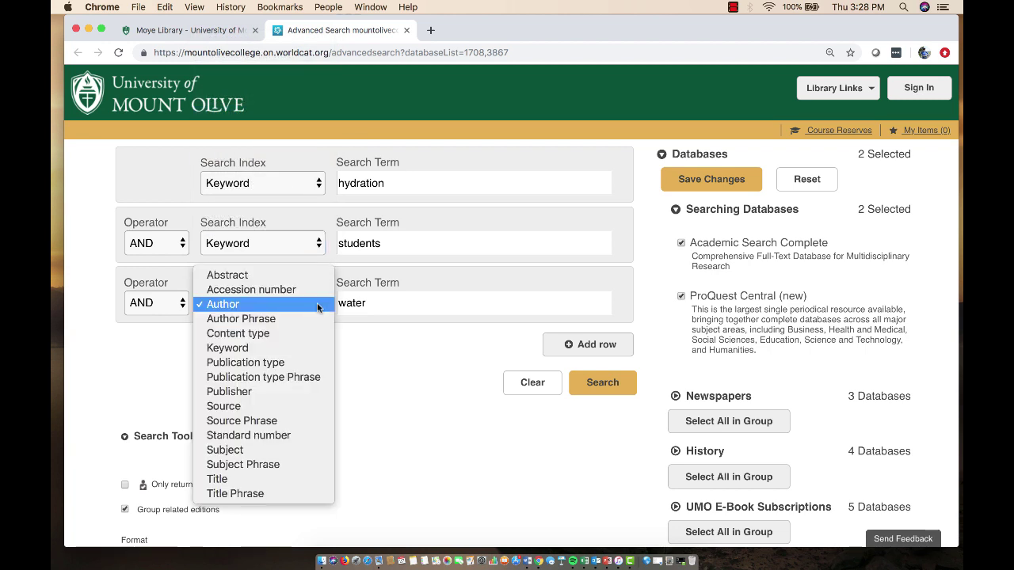
{"action": "left_click", "coordinate": [275, 348]}
{"action": "left_click", "coordinate": [183, 245]}
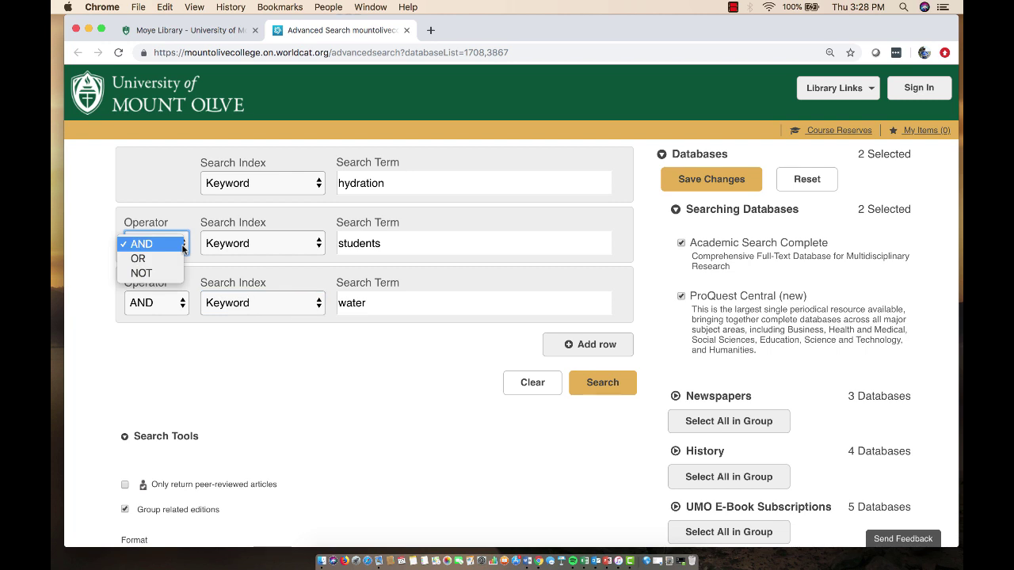
{"action": "left_click", "coordinate": [183, 248]}
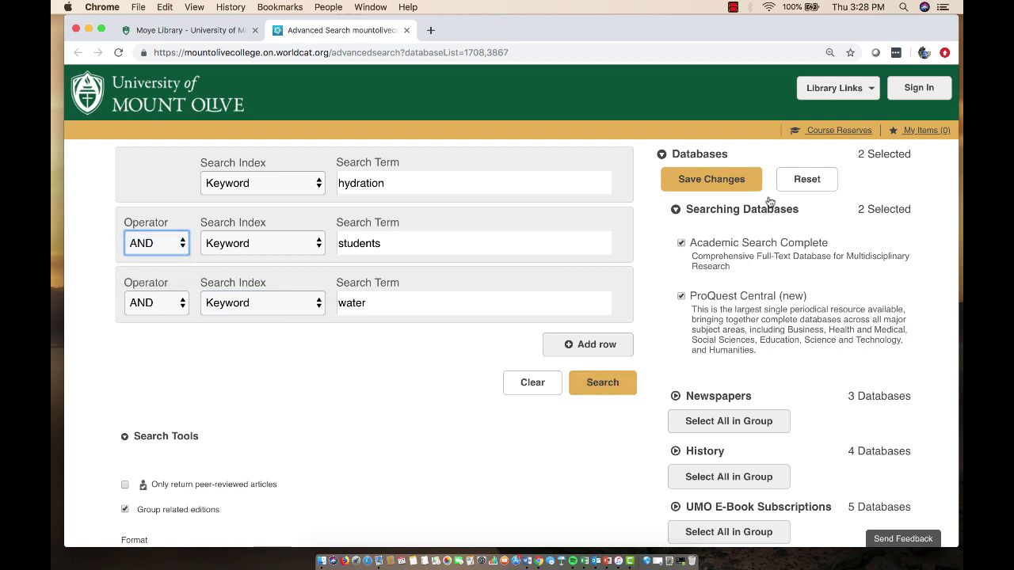
{"action": "left_click", "coordinate": [607, 378]}
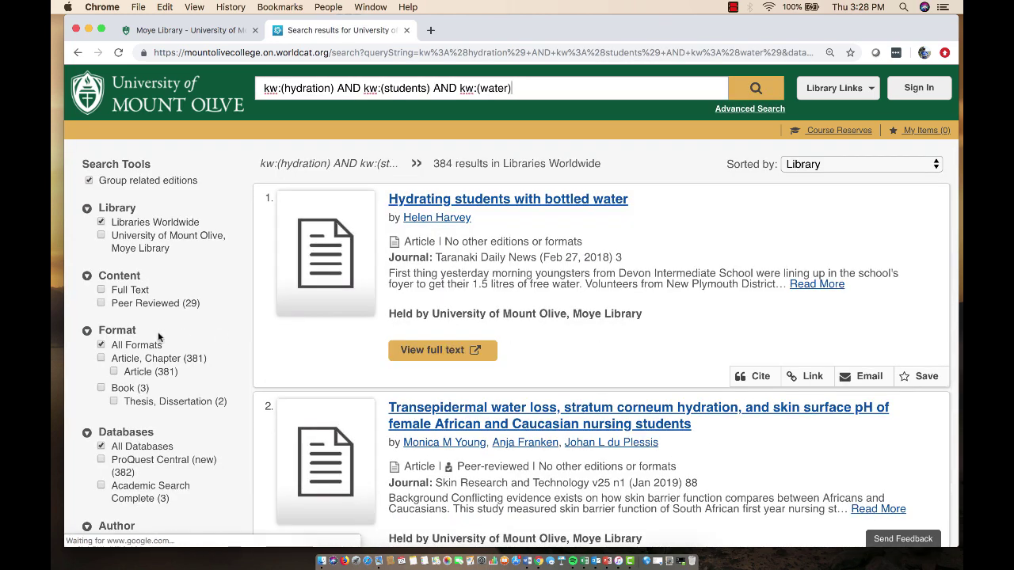
Step: Limit the search results to peer-reviewed, full-text items from the last 5 years
{"action": "left_click", "coordinate": [100, 304]}
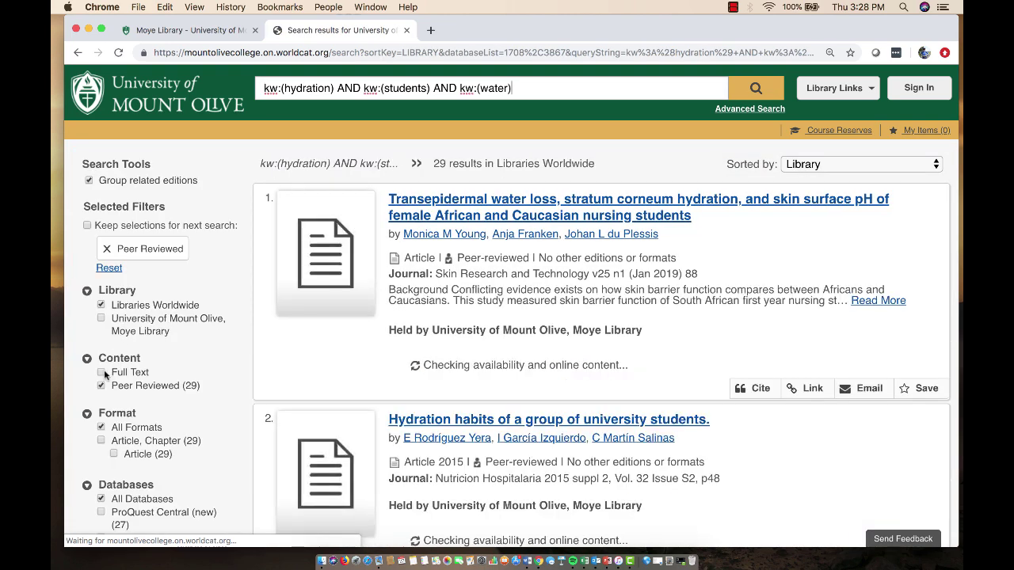
{"action": "left_click", "coordinate": [102, 372]}
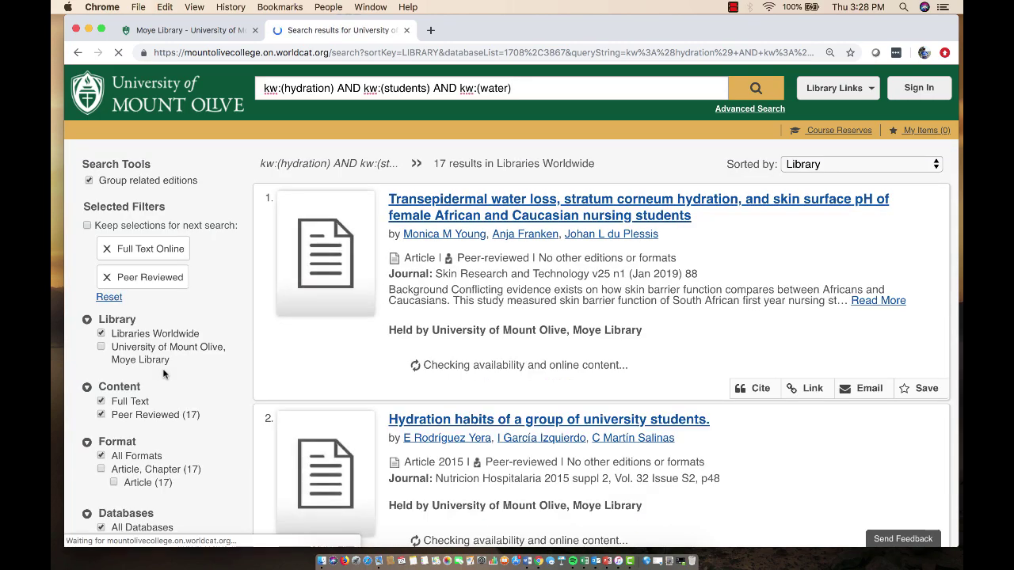
{"action": "scroll", "coordinate": [163, 373], "scroll_direction": "down", "scroll_amount": 10}
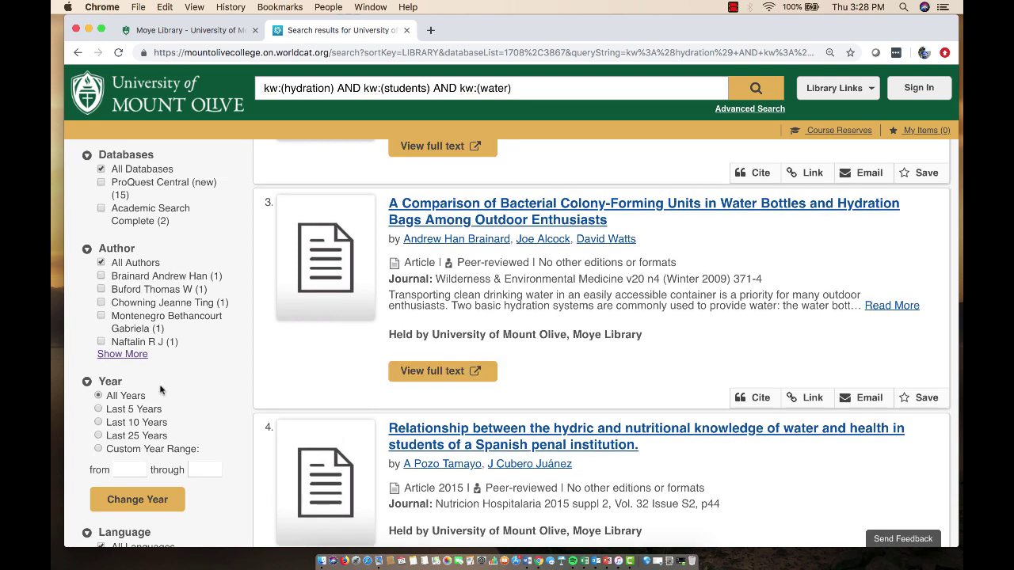
{"action": "left_click", "coordinate": [98, 410]}
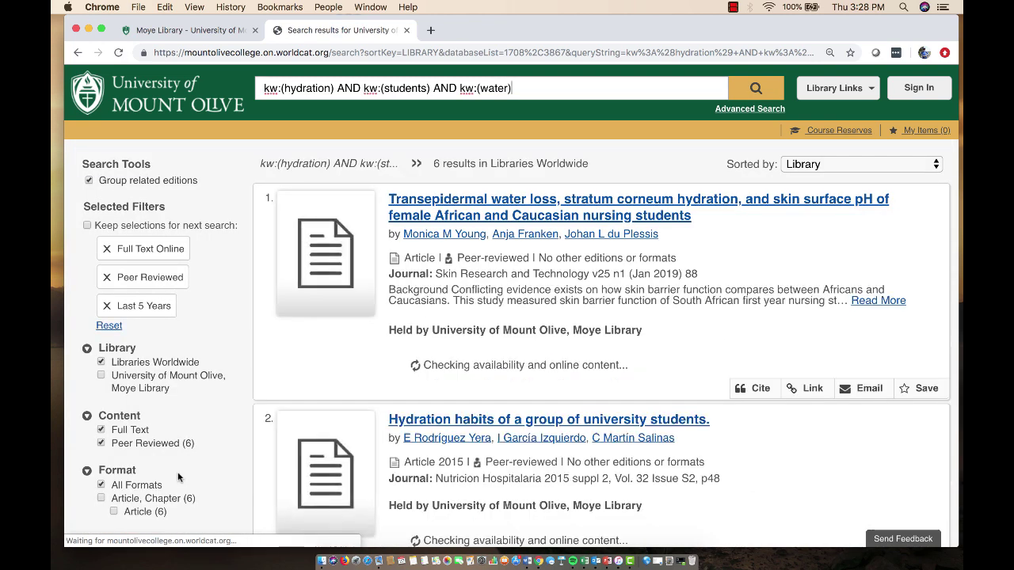
Step: Open the details of the article "Hydration habits of a group of university students" and expand its description
{"action": "scroll", "coordinate": [178, 475], "scroll_direction": "down", "scroll_amount": 2}
{"action": "scroll", "coordinate": [178, 475], "scroll_direction": "down", "scroll_amount": 4}
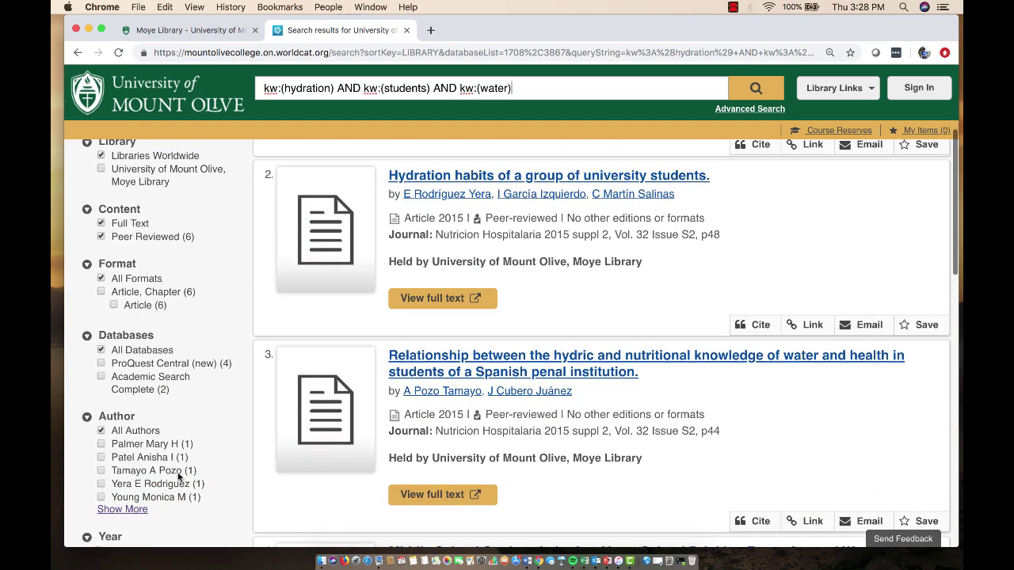
{"action": "left_click", "coordinate": [481, 173]}
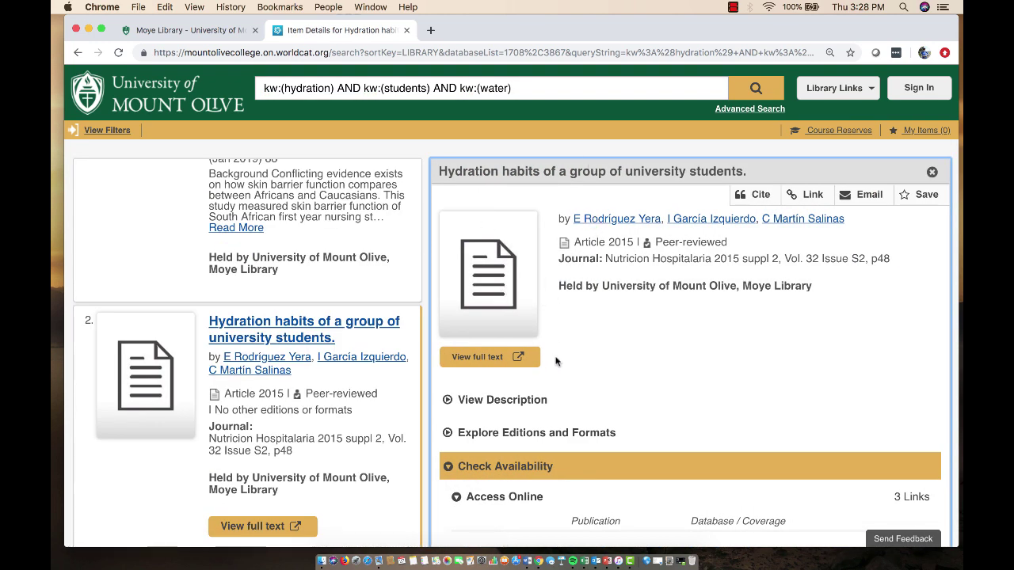
{"action": "left_click", "coordinate": [515, 403]}
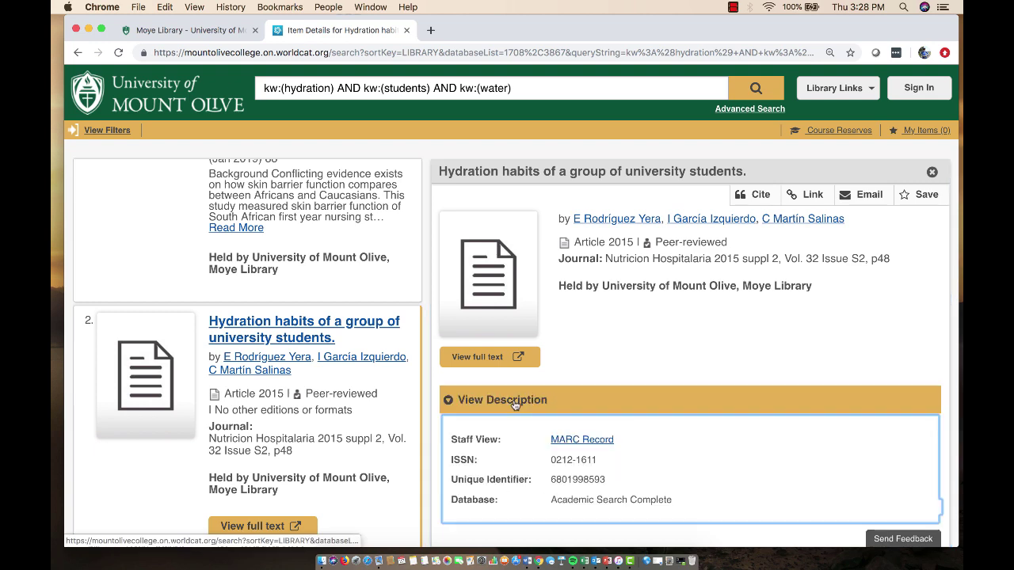
{"action": "scroll", "coordinate": [559, 343], "scroll_direction": "down", "scroll_amount": 2}
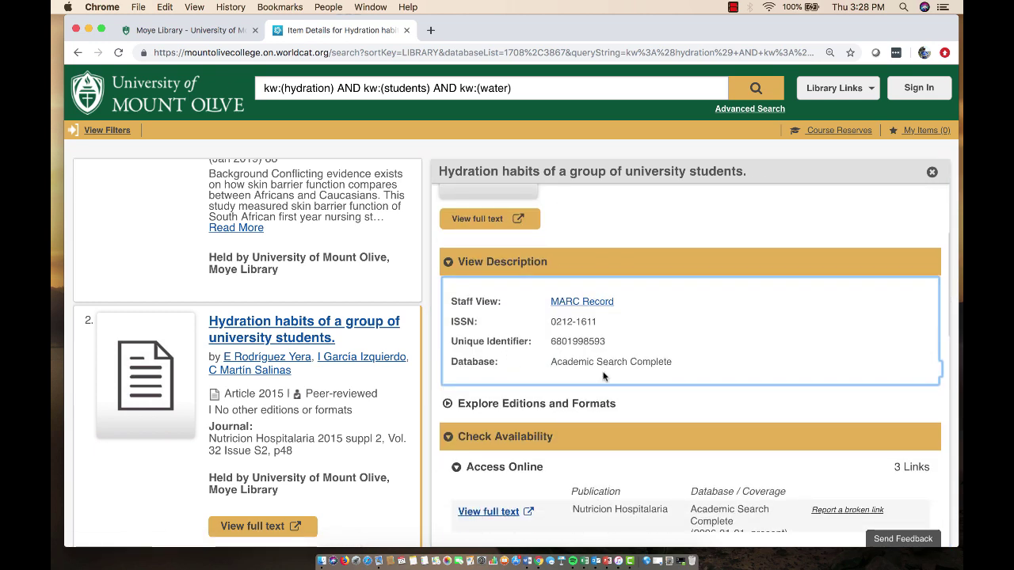
{"action": "scroll", "coordinate": [560, 315], "scroll_direction": "up", "scroll_amount": 2}
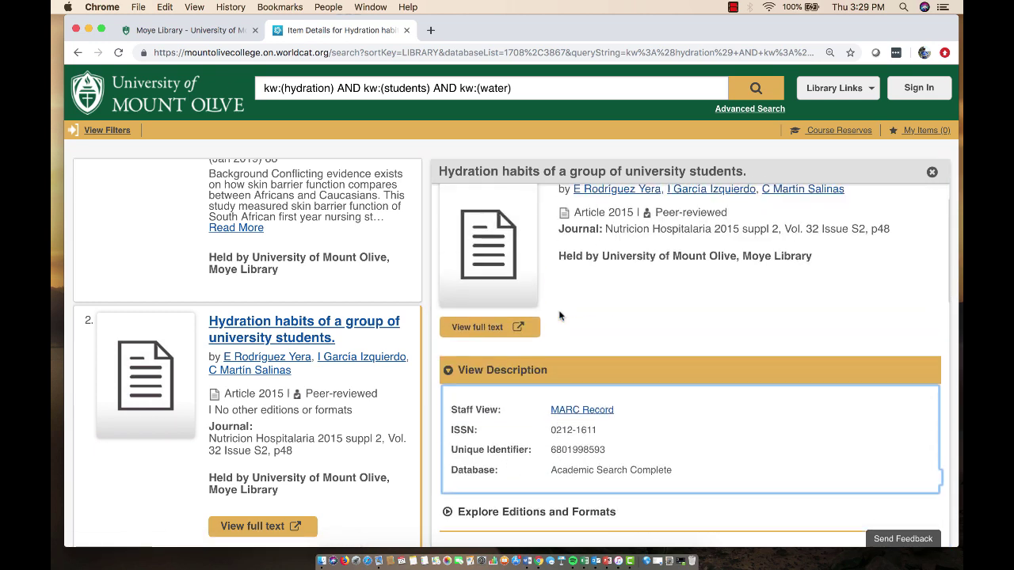
Step: Open the article through its full-text link and examine the subject terms, author-supplied keywords and abstract
{"action": "left_click", "coordinate": [484, 329]}
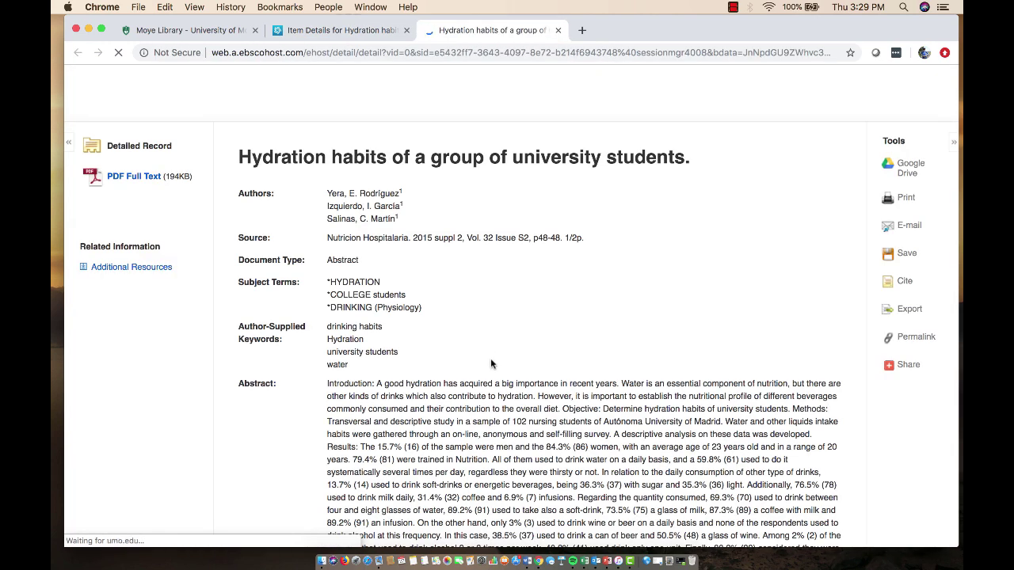
{"action": "scroll", "coordinate": [443, 261], "scroll_direction": "down", "scroll_amount": 2}
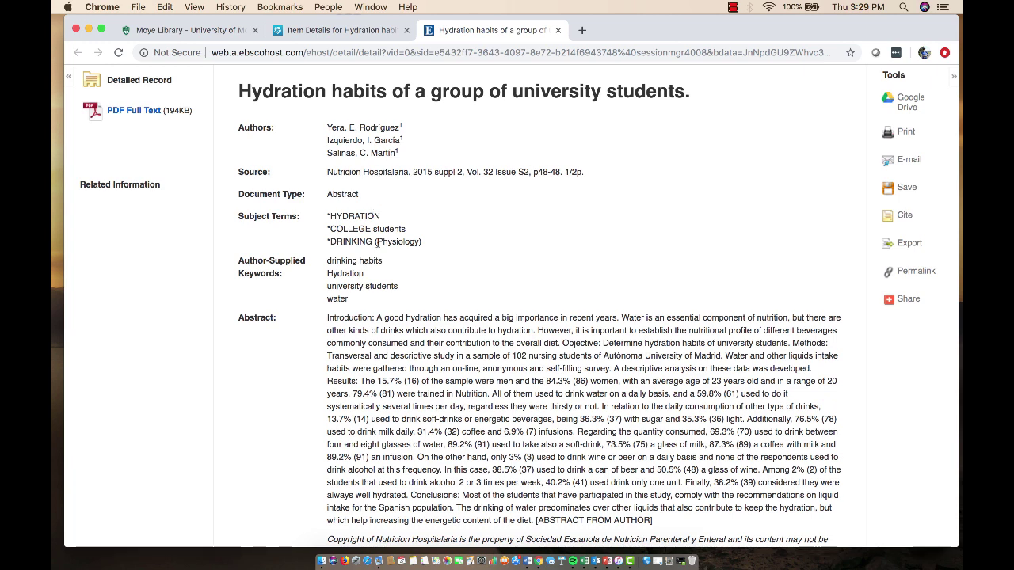
{"action": "scroll", "coordinate": [387, 347], "scroll_direction": "down", "scroll_amount": 2}
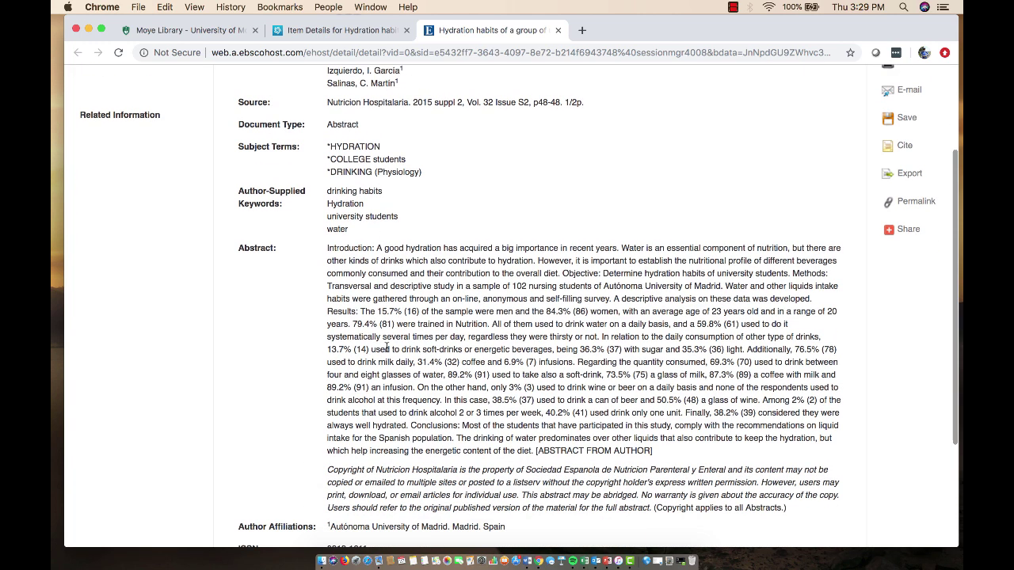
{"action": "scroll", "coordinate": [386, 349], "scroll_direction": "up", "scroll_amount": 3}
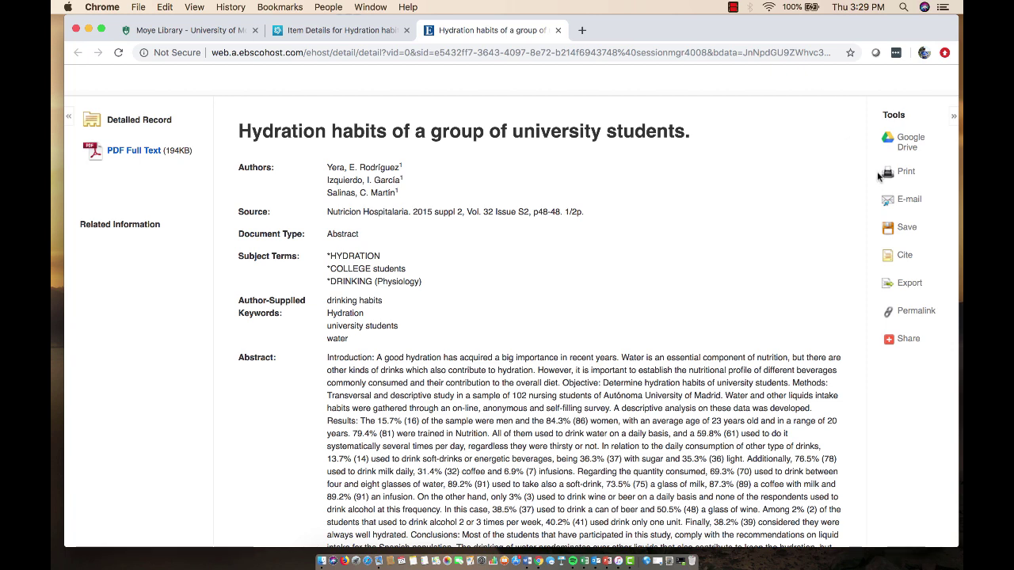
Step: Locate and highlight the APA reference in the citation formats of the hydration habits article, and close the article page
{"action": "left_click", "coordinate": [899, 259]}
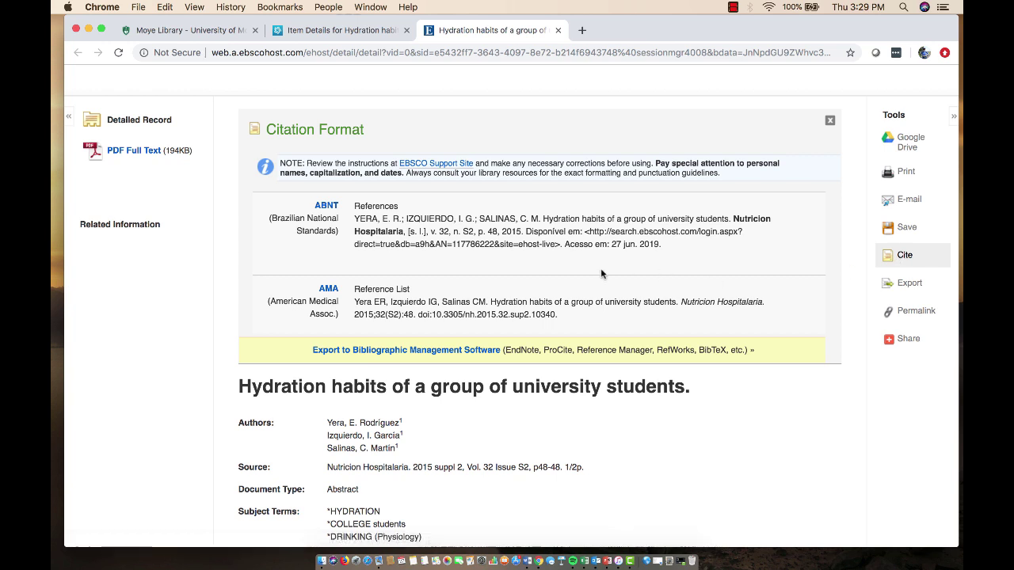
{"action": "scroll", "coordinate": [601, 274], "scroll_direction": "down", "scroll_amount": 4}
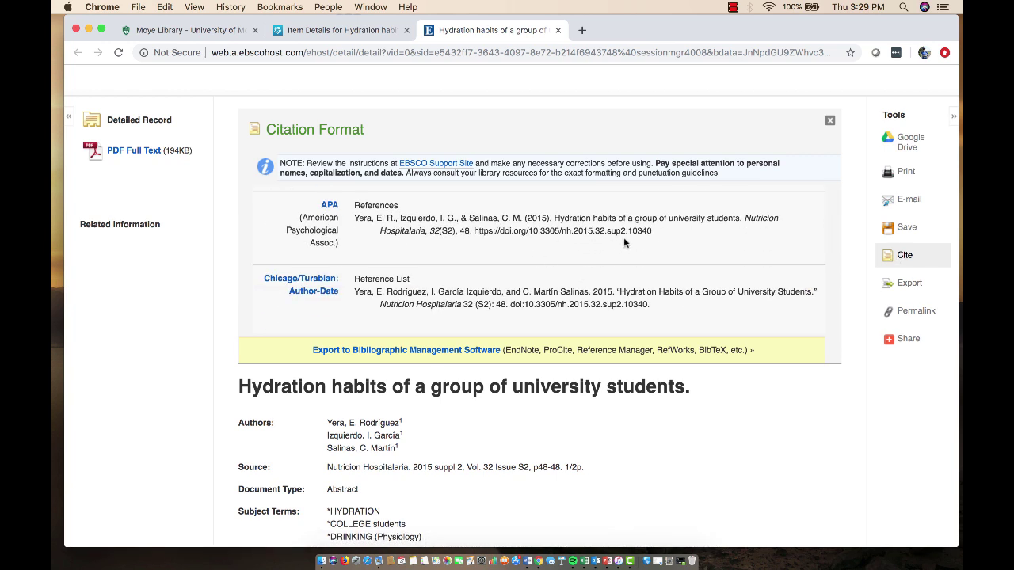
{"action": "left_click_drag", "start_coordinate": [662, 232], "coordinate": [340, 220]}
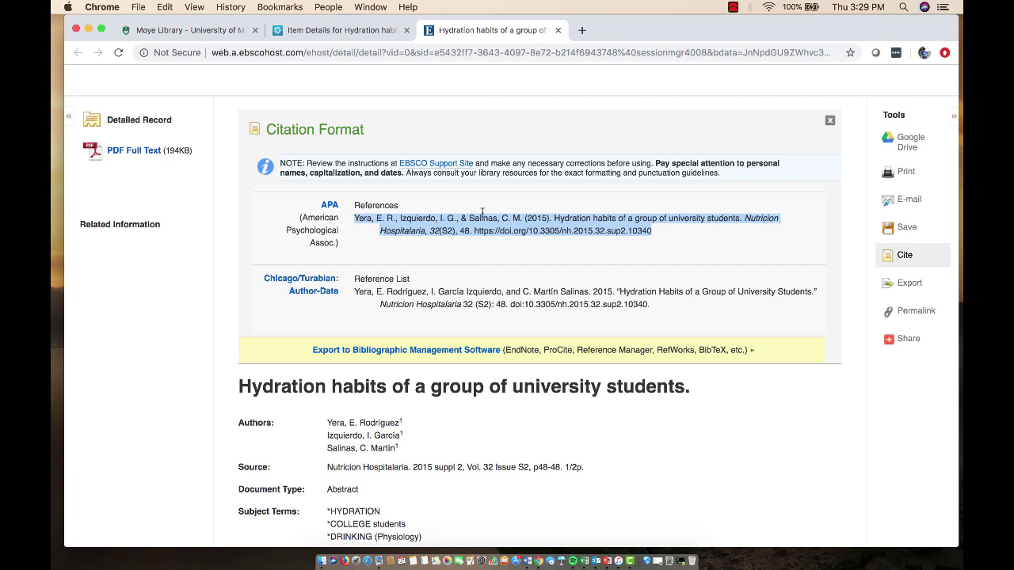
{"action": "left_click", "coordinate": [626, 446]}
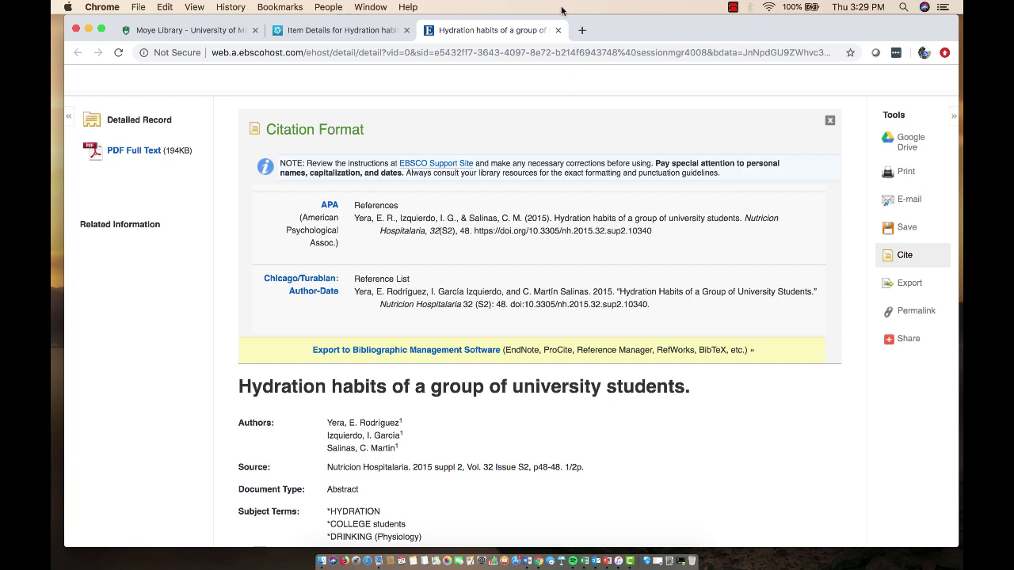
{"action": "left_click", "coordinate": [558, 30]}
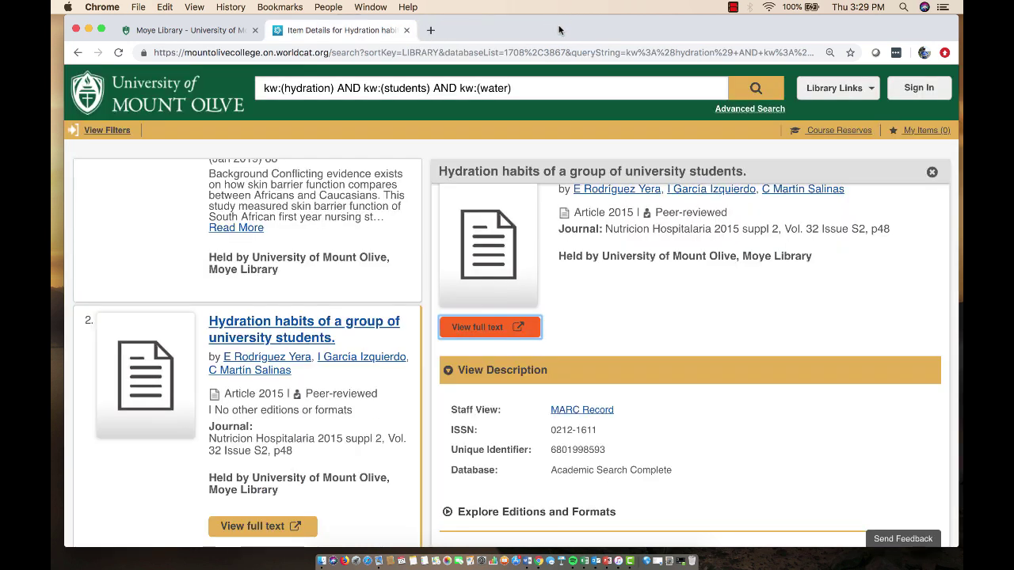
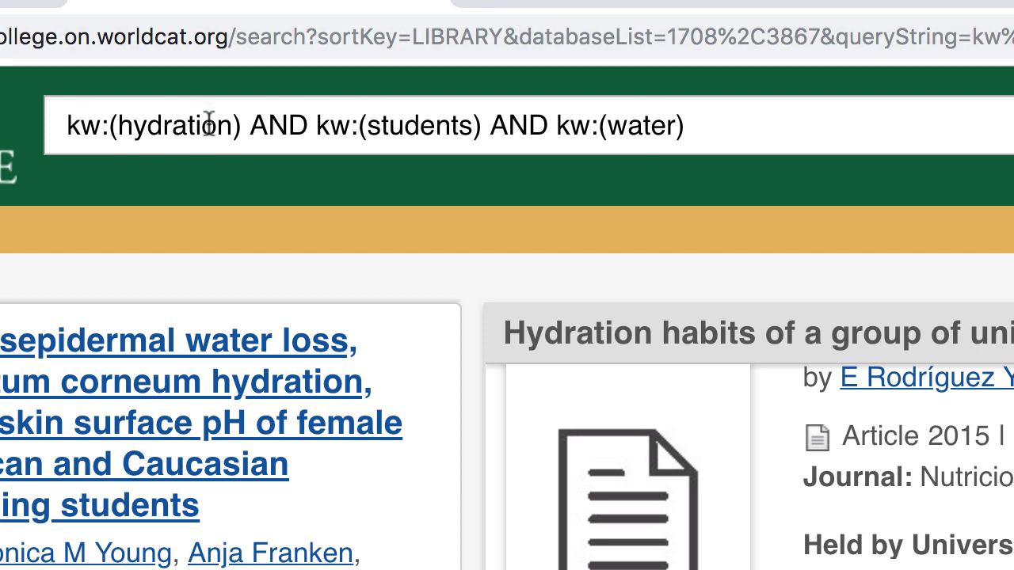
Step: Change the index of "hydration" in the query to title, making it "ti:(hydration) AND kw:(students) AND kw:(water)", and run the search
{"action": "left_click", "coordinate": [98, 126]}
{"action": "left_click_drag", "start_coordinate": [92, 129], "coordinate": [63, 128]}
{"action": "type", "text": "ti"}
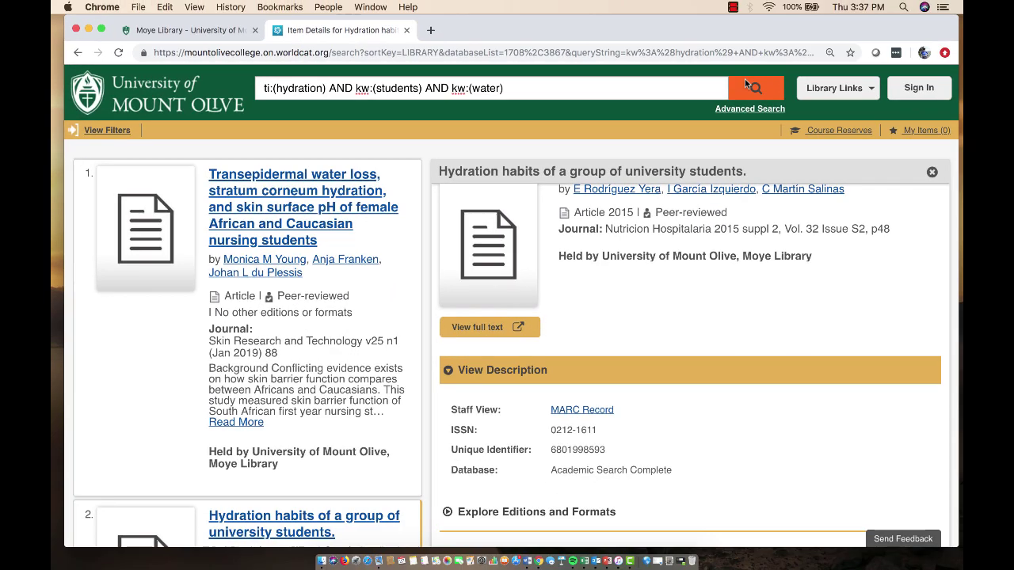
{"action": "type", "text": ":"}
{"action": "left_click", "coordinate": [749, 83]}
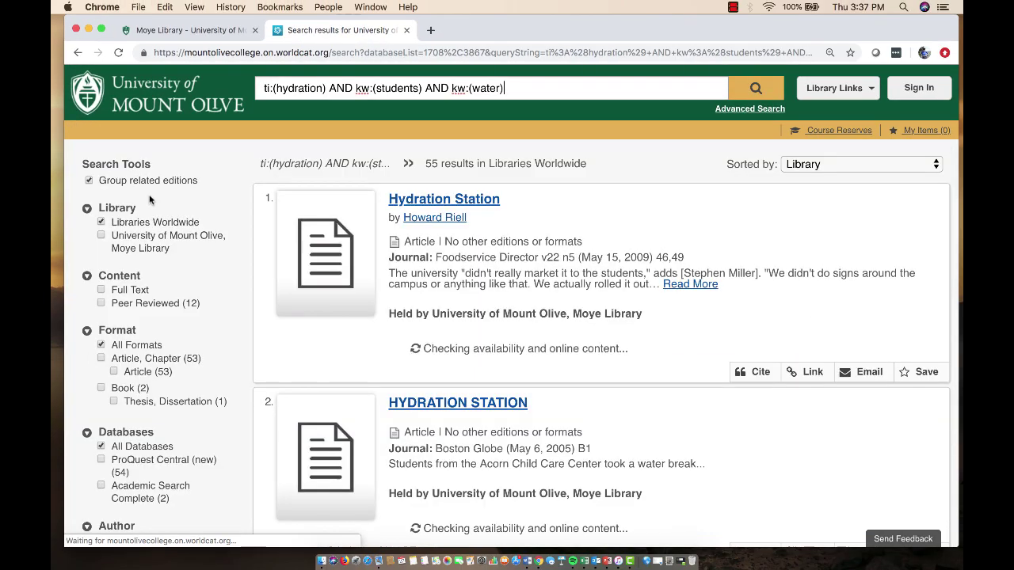
Step: Filter the title-based search to peer-reviewed, full-text items from the last 5 years and look over the remaining articles
{"action": "left_click", "coordinate": [101, 304]}
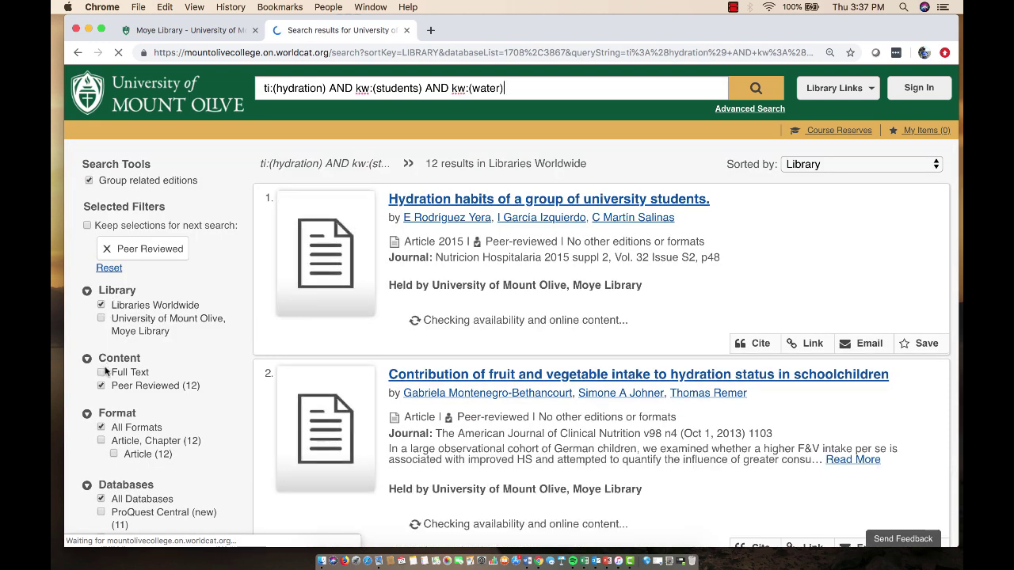
{"action": "left_click", "coordinate": [102, 372]}
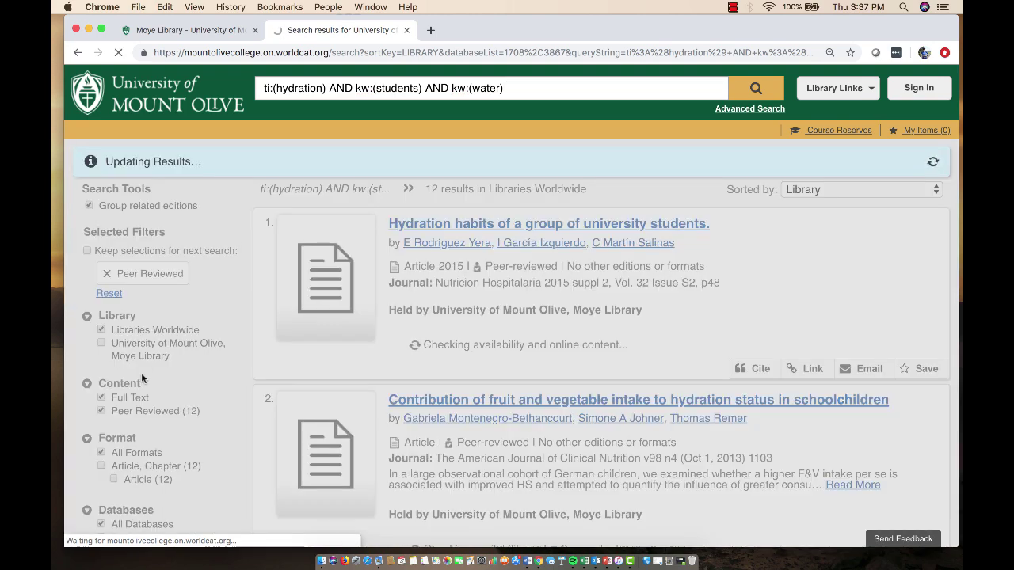
{"action": "scroll", "coordinate": [141, 372], "scroll_direction": "down", "scroll_amount": 4}
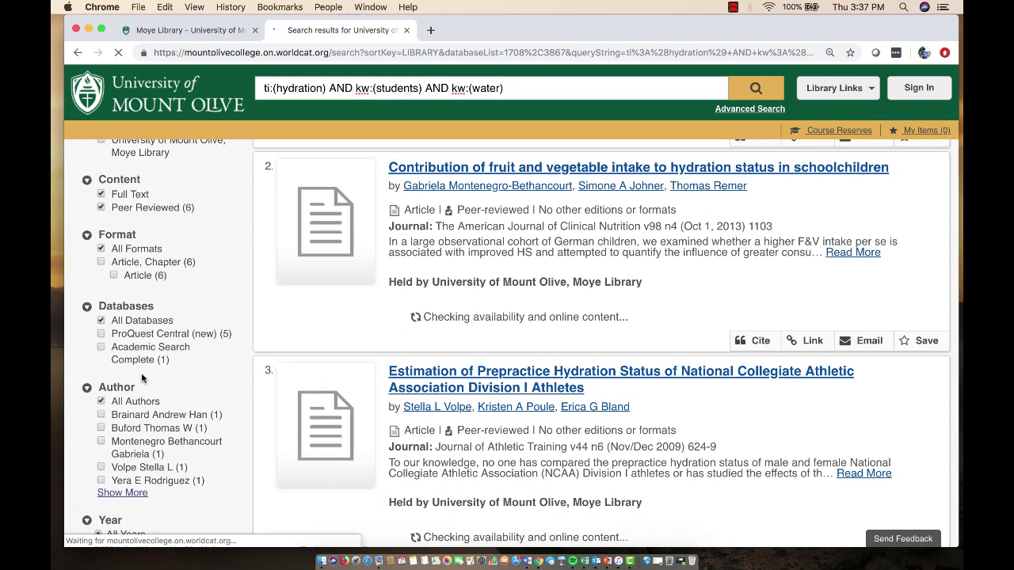
{"action": "scroll", "coordinate": [141, 373], "scroll_direction": "down", "scroll_amount": 3}
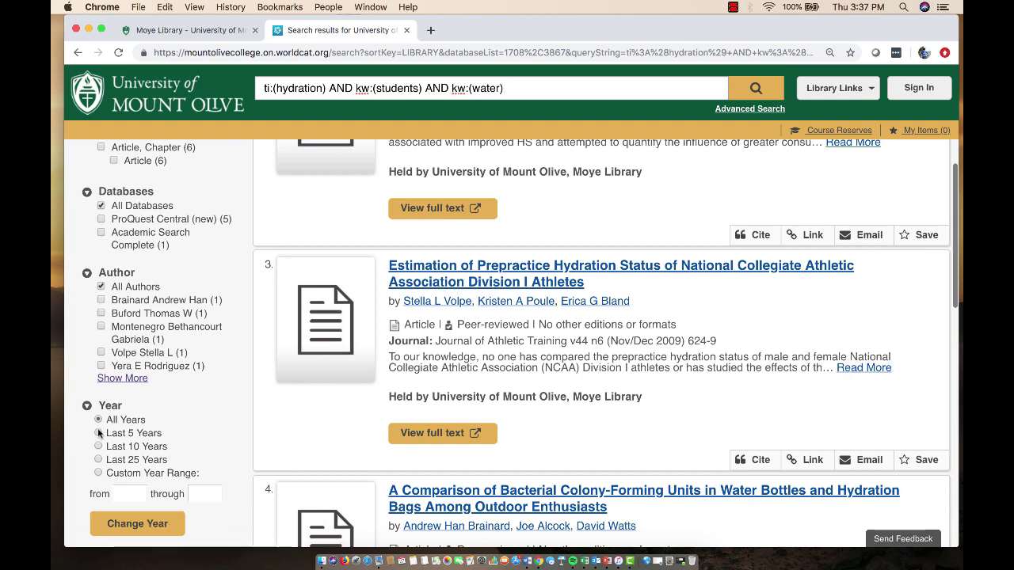
{"action": "left_click", "coordinate": [98, 433]}
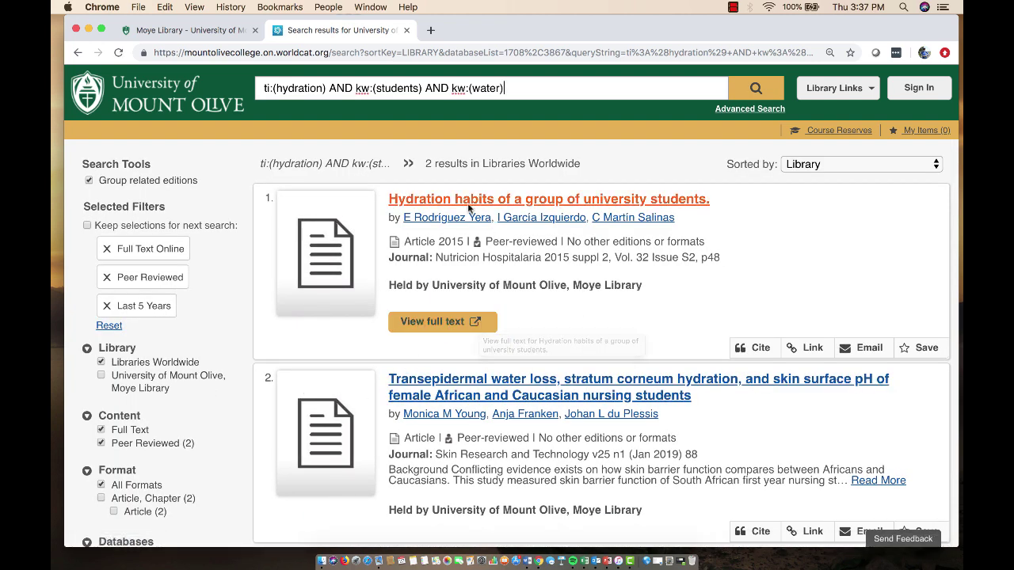
{"action": "scroll", "coordinate": [663, 317], "scroll_direction": "down", "scroll_amount": 2}
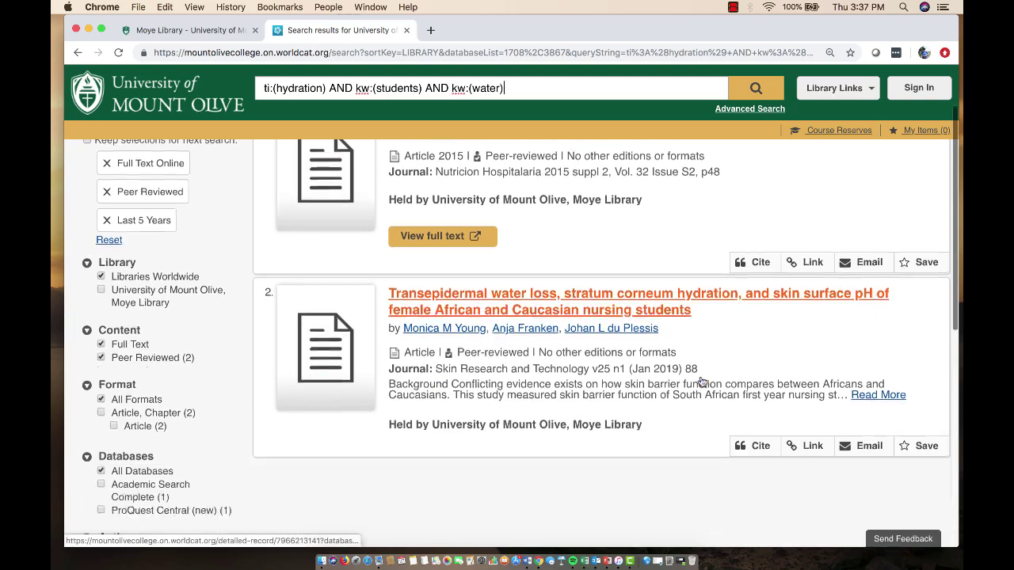
{"action": "scroll", "coordinate": [662, 317], "scroll_direction": "up", "scroll_amount": 2}
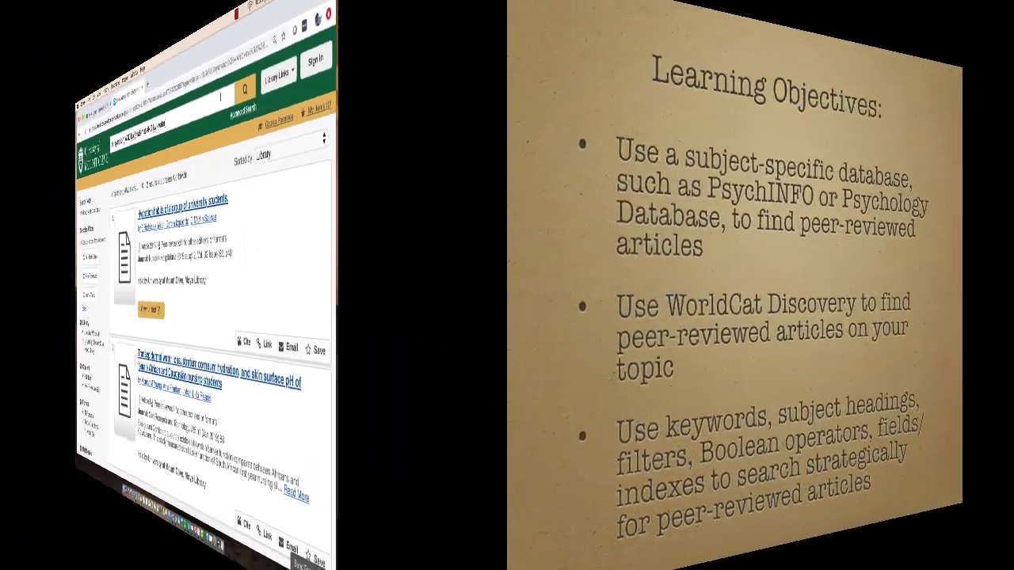